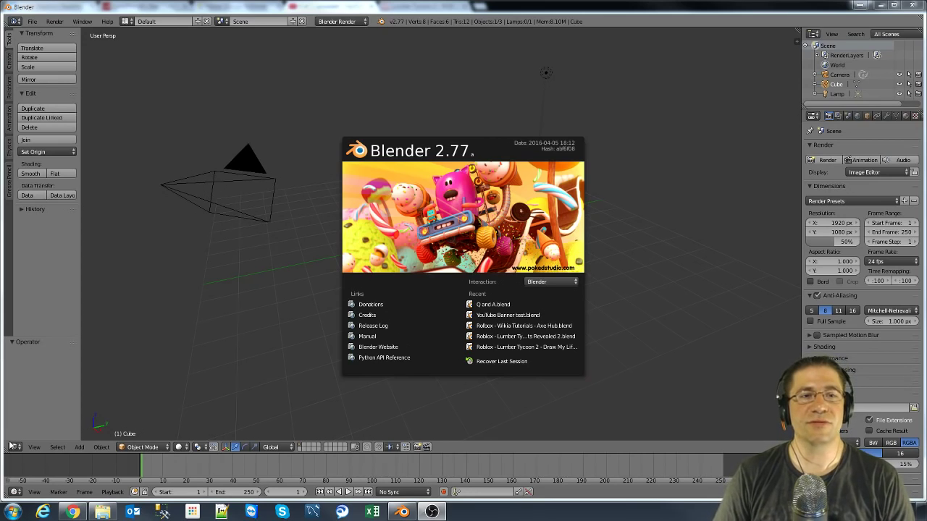
Step: Move the cube near the grid centre and switch the render engine to Cycles Render
{"action": "left_click", "coordinate": [400, 223]}
{"action": "key", "text": "g"}
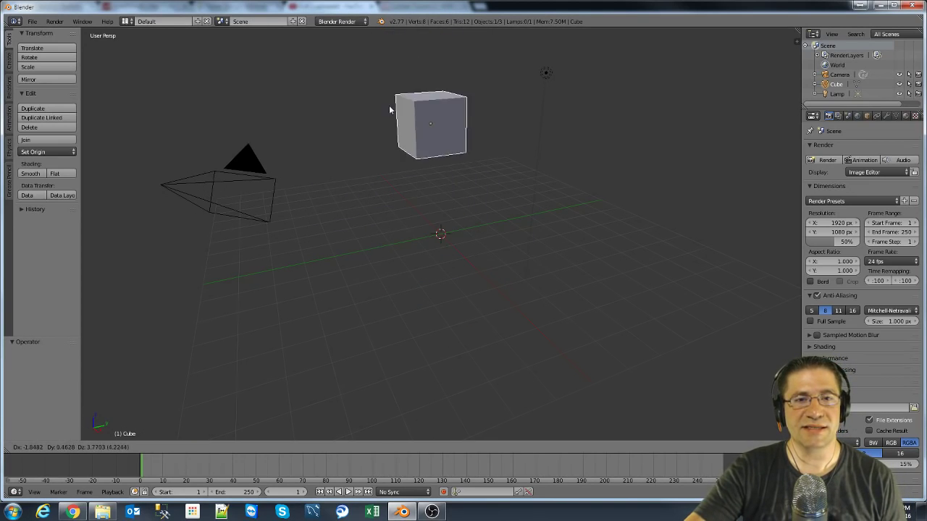
{"action": "left_click", "coordinate": [390, 171]}
{"action": "left_click", "coordinate": [343, 21]}
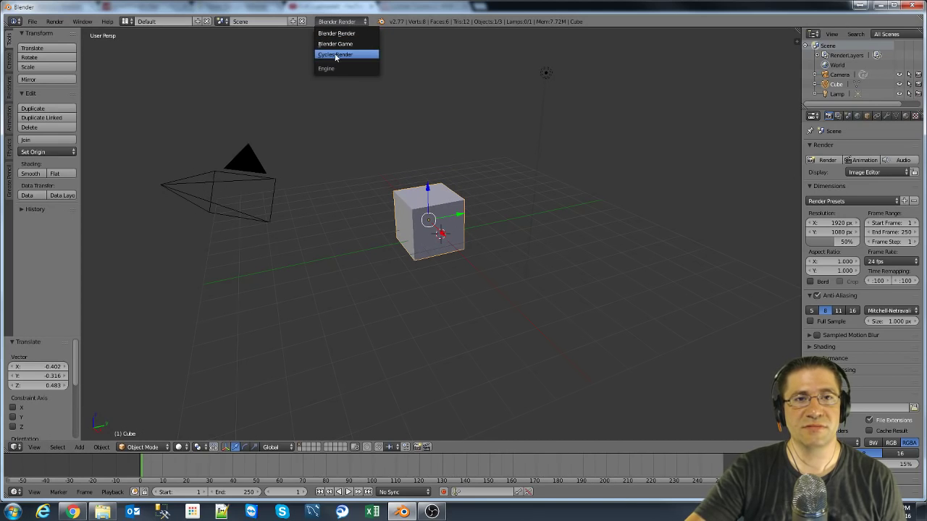
{"action": "left_click", "coordinate": [339, 55]}
{"action": "key", "text": "g"}
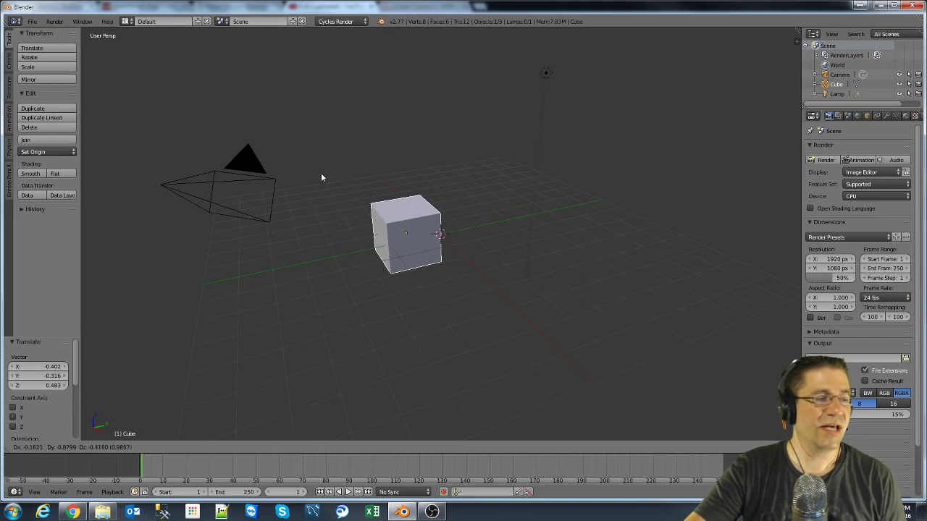
{"action": "left_click", "coordinate": [343, 171]}
Step: In Edit Mode, box-select only the cube's four top vertices
{"action": "key", "text": "Tab"}
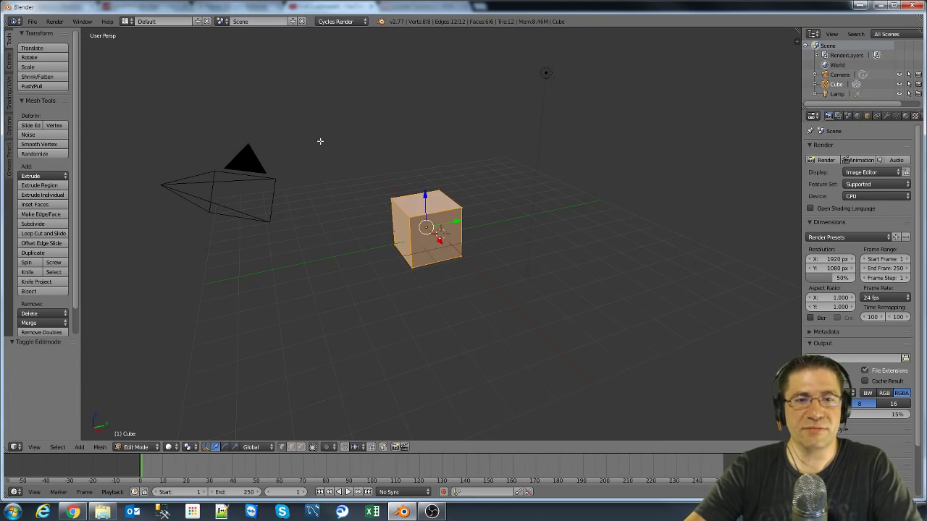
{"action": "key", "text": "a"}
{"action": "key", "text": "b"}
{"action": "left_click_drag", "start_coordinate": [386, 190], "coordinate": [472, 222]}
Step: Extrude the top upward twice, tilt it, and extrude a long sideways arm
{"action": "key", "text": "e"}
{"action": "left_click", "coordinate": [460, 142]}
{"action": "key", "text": "e"}
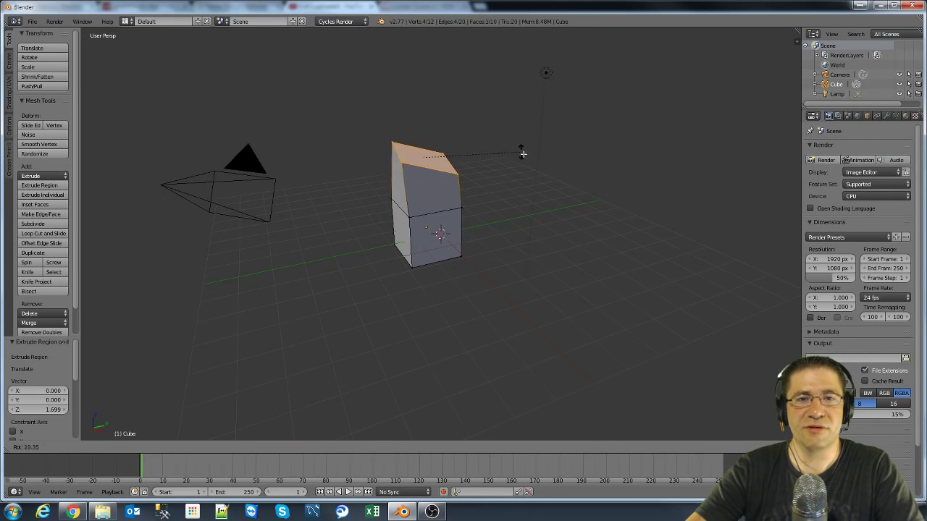
{"action": "left_click", "coordinate": [527, 99]}
{"action": "key", "text": "r"}
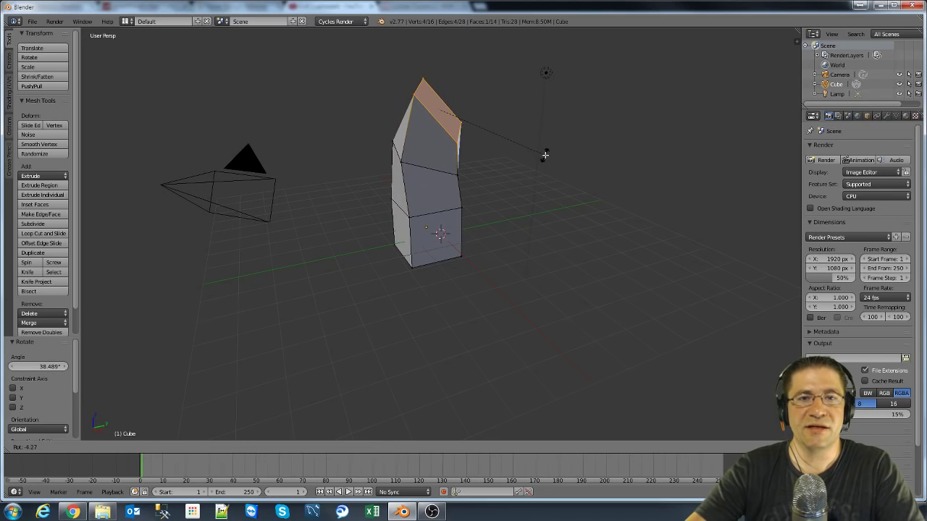
{"action": "left_click", "coordinate": [542, 180]}
{"action": "key", "text": "e"}
{"action": "left_click", "coordinate": [655, 158]}
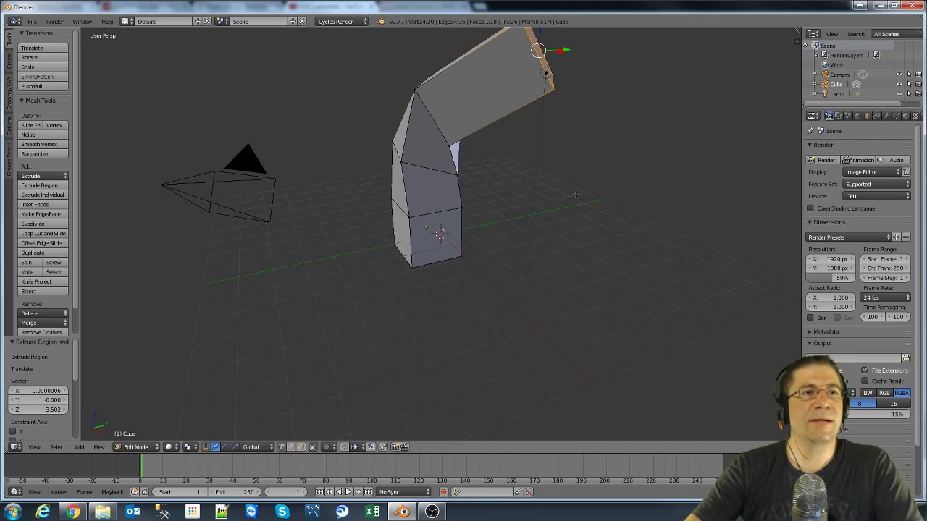
Step: Reopen the recent project Q and A.blend
{"action": "left_click", "coordinate": [32, 20]}
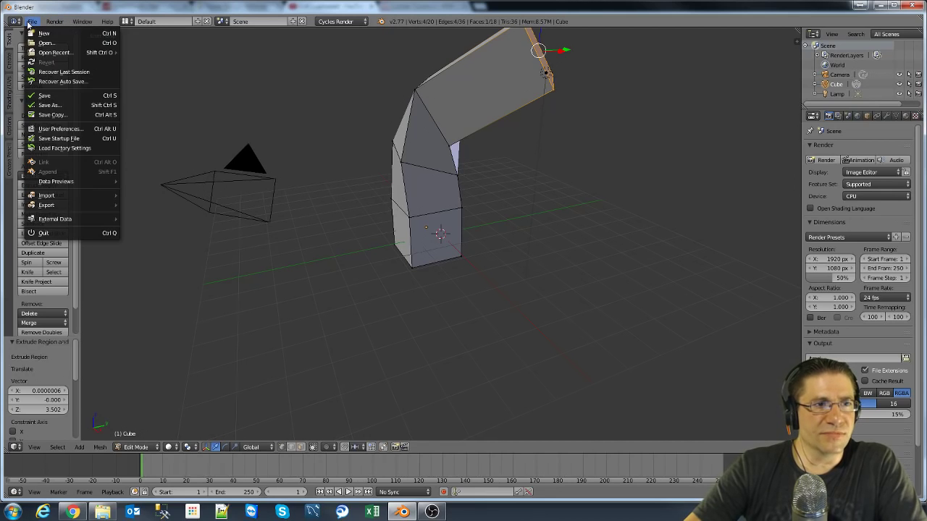
{"action": "mouse_move", "coordinate": [65, 56]}
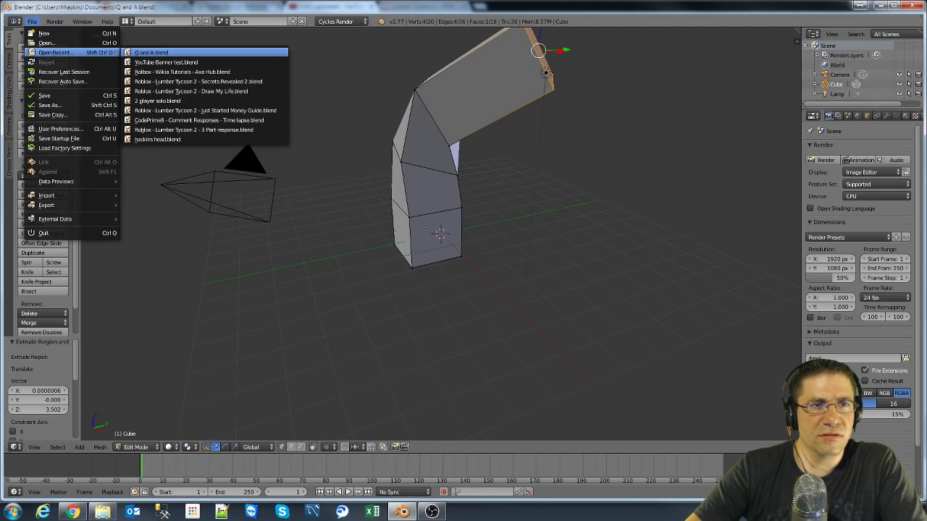
{"action": "left_click", "coordinate": [152, 53]}
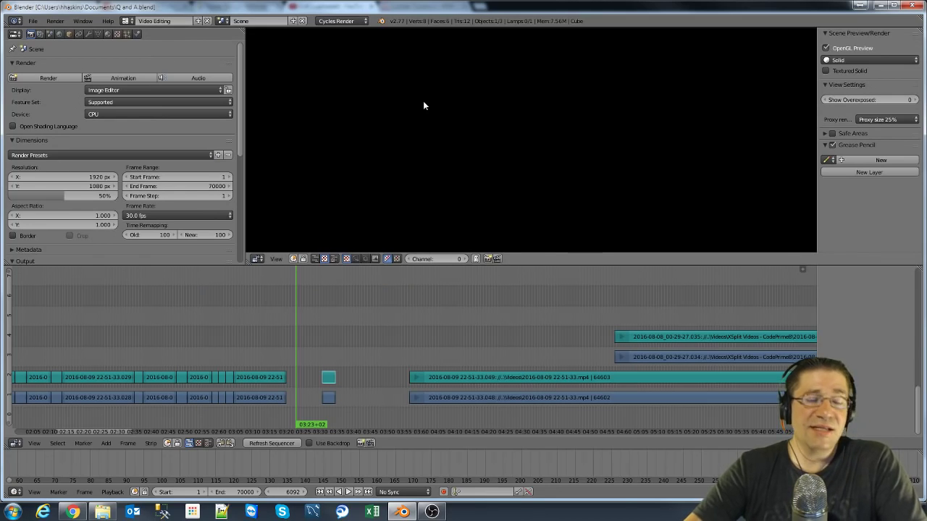
Step: Set the render device to GPU Compute instead of CPU
{"action": "left_click_drag", "start_coordinate": [381, 318], "coordinate": [262, 323]}
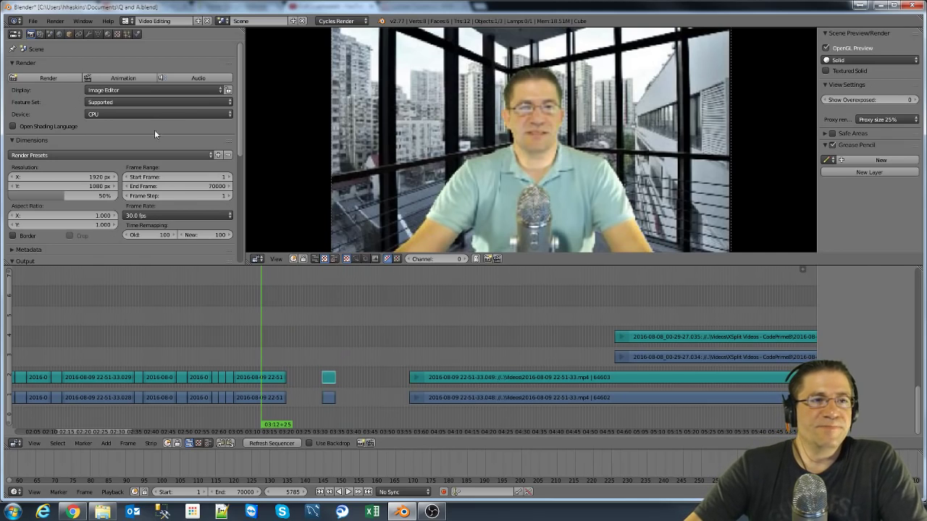
{"action": "left_click", "coordinate": [108, 115]}
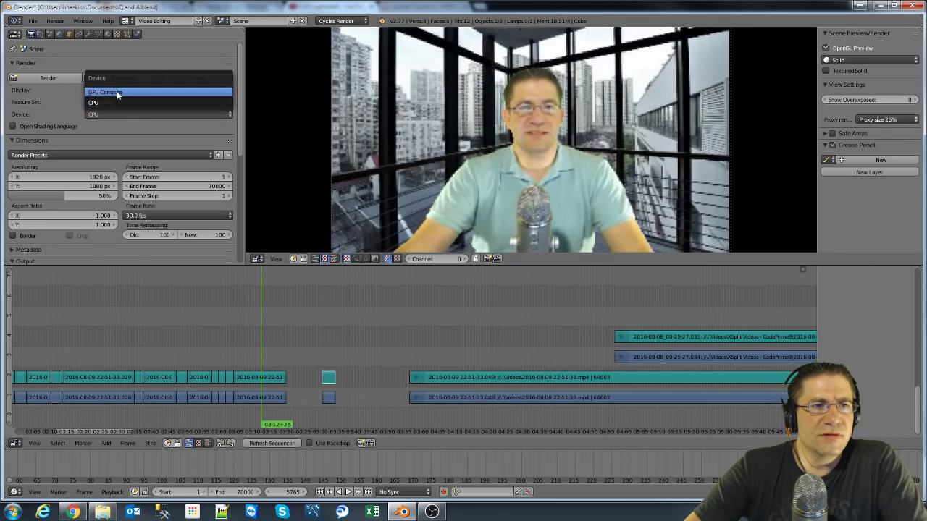
{"action": "left_click", "coordinate": [117, 91]}
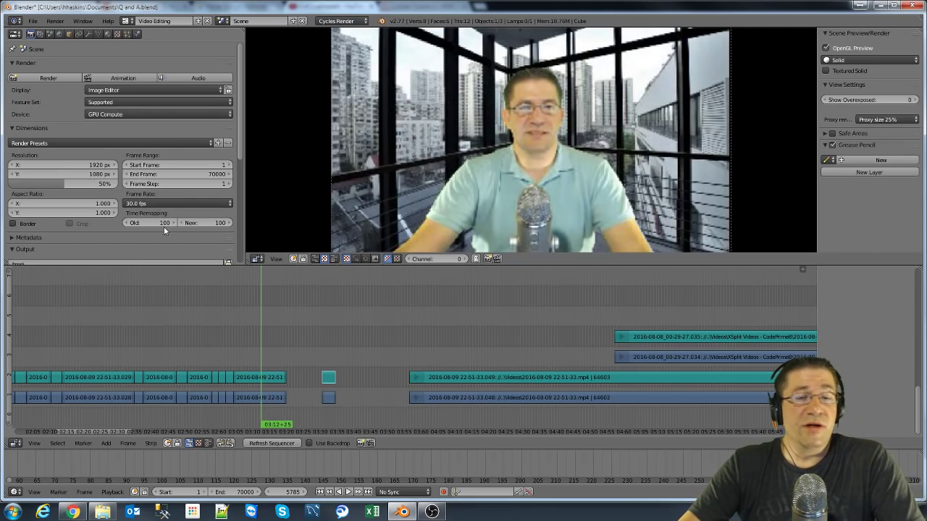
{"action": "scroll", "coordinate": [188, 316], "scroll_direction": "down", "scroll_amount": 6}
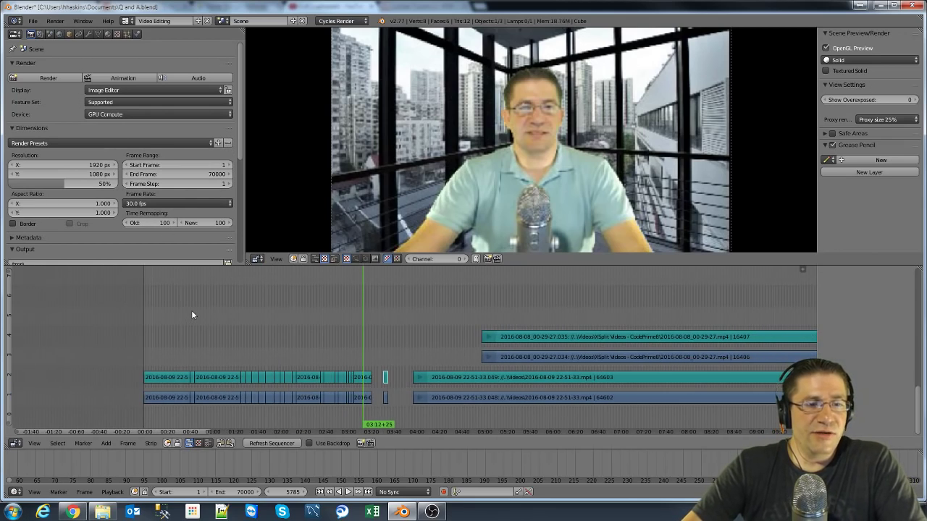
{"action": "left_click_drag", "start_coordinate": [243, 317], "coordinate": [426, 336]}
{"action": "key", "text": "alt+a"}
{"action": "key", "text": "alt+a"}
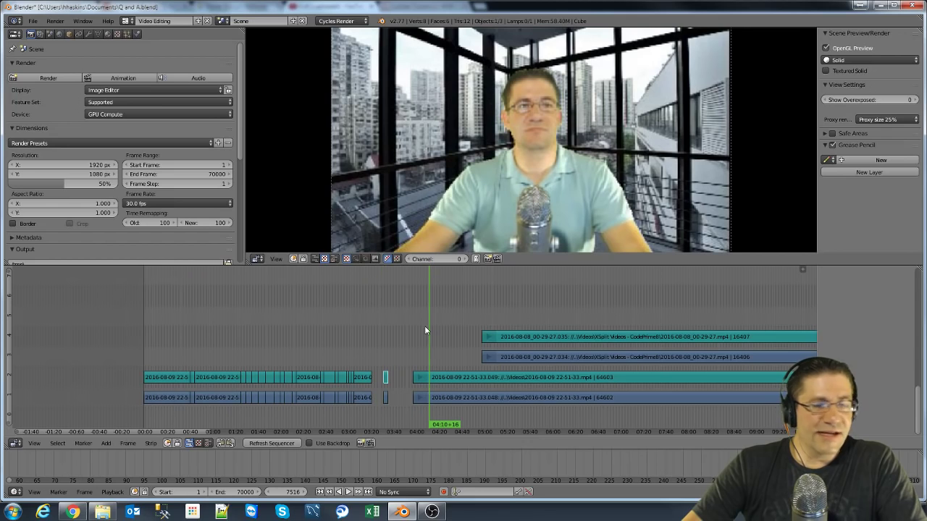
{"action": "scroll", "coordinate": [427, 337], "scroll_direction": "up", "scroll_amount": 3}
{"action": "scroll", "coordinate": [426, 334], "scroll_direction": "up", "scroll_amount": 2}
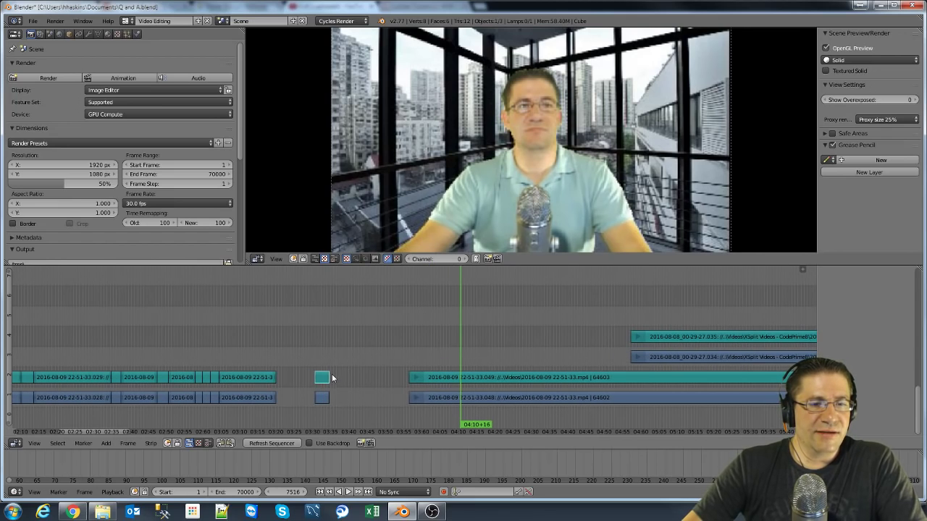
{"action": "left_click_drag", "start_coordinate": [320, 342], "coordinate": [219, 347]}
{"action": "scroll", "coordinate": [296, 335], "scroll_direction": "down", "scroll_amount": 2}
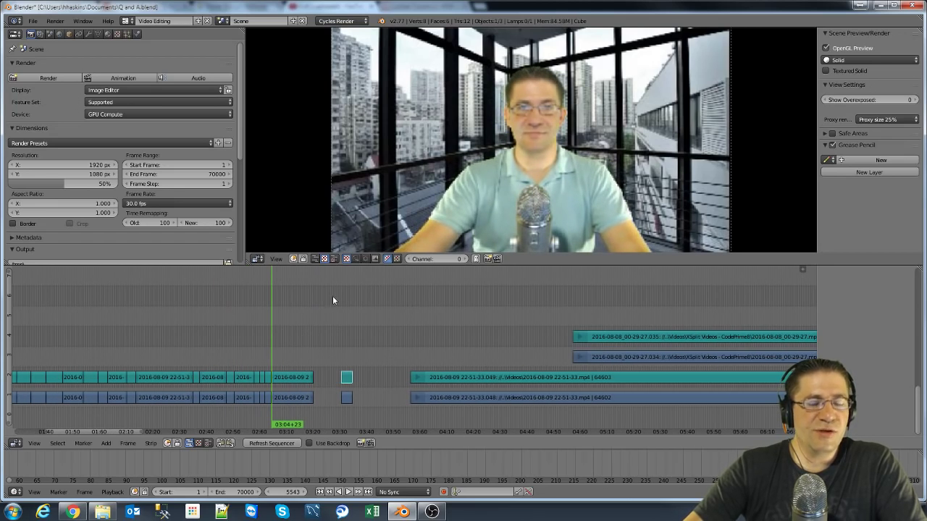
{"action": "left_click", "coordinate": [618, 320]}
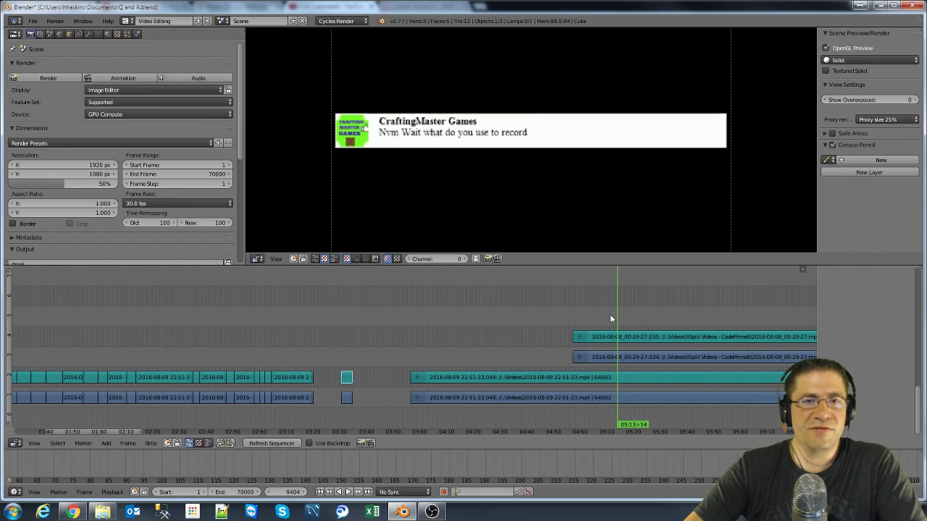
{"action": "left_click", "coordinate": [517, 354]}
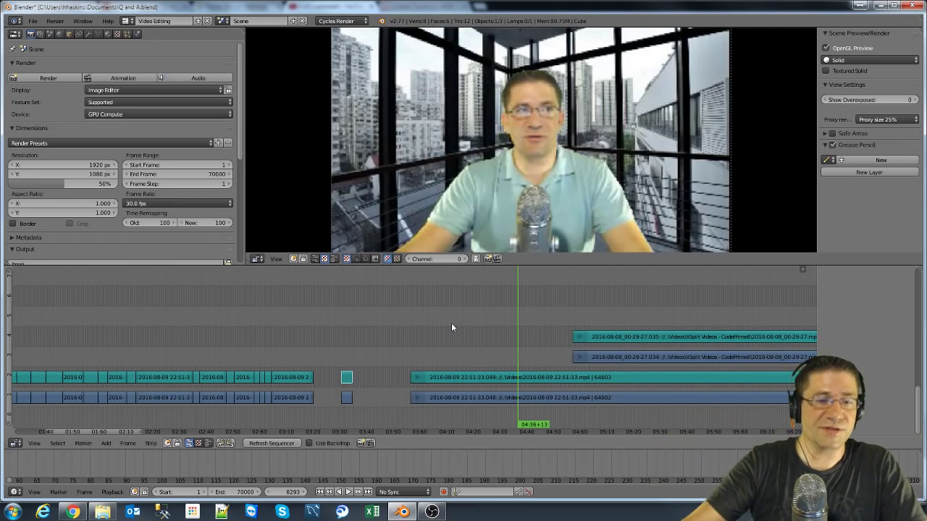
{"action": "left_click", "coordinate": [338, 345]}
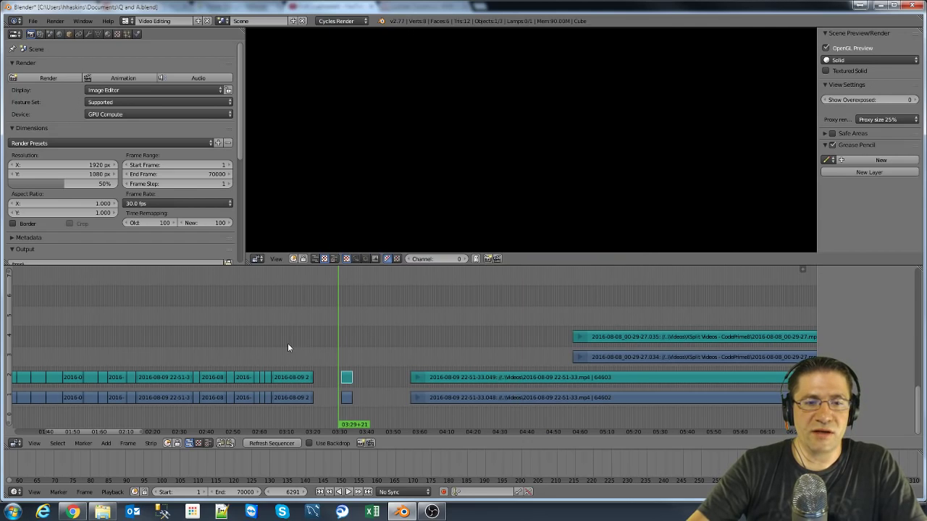
{"action": "left_click", "coordinate": [285, 343]}
{"action": "left_click", "coordinate": [353, 355]}
{"action": "left_click", "coordinate": [347, 355]}
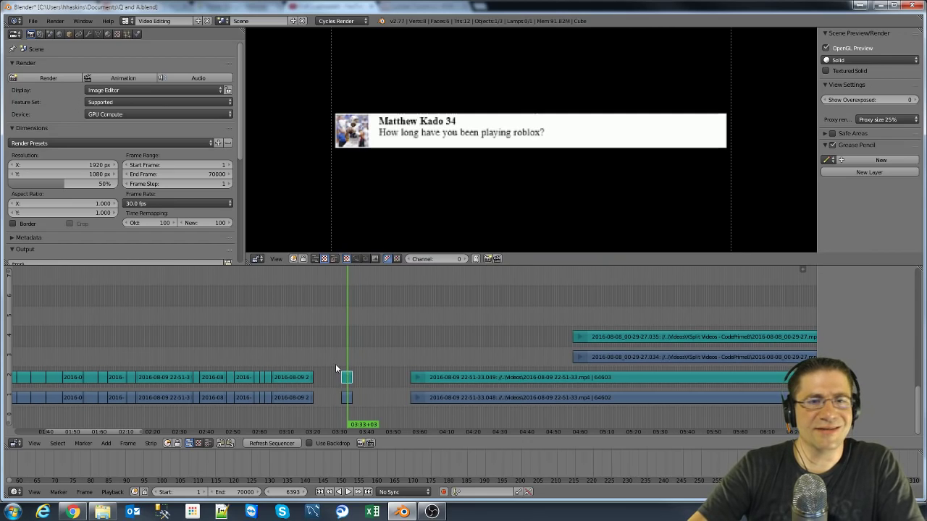
{"action": "left_click", "coordinate": [323, 353]}
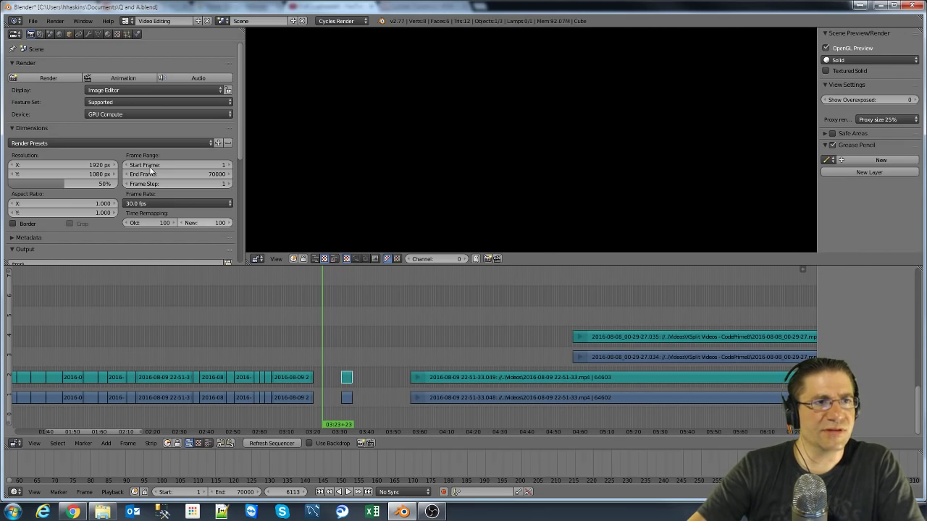
Step: Reload the start-up file as a new file and switch to the Video Editing layout
{"action": "left_click", "coordinate": [32, 21]}
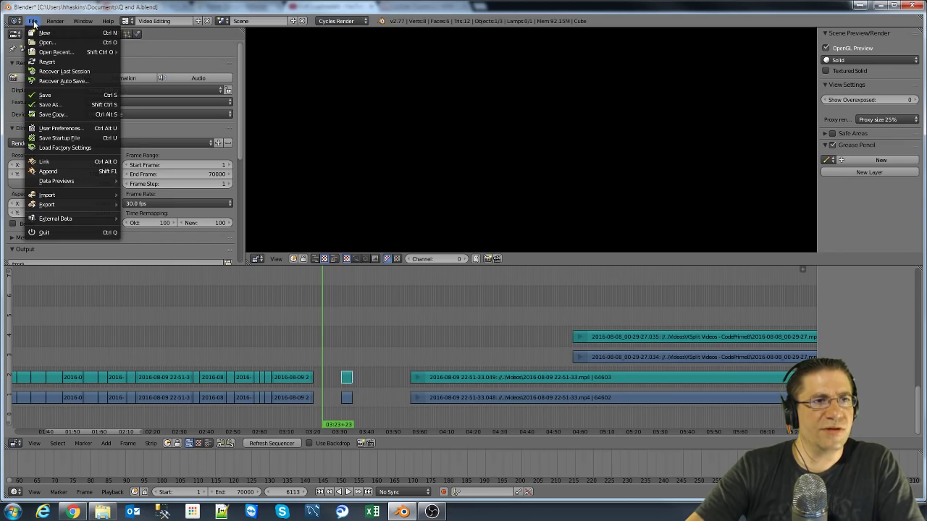
{"action": "left_click", "coordinate": [38, 33]}
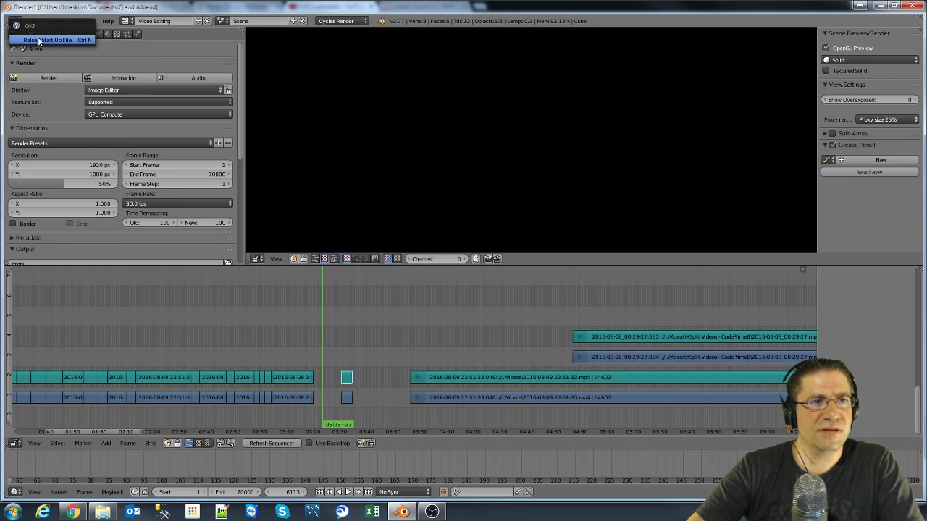
{"action": "left_click", "coordinate": [38, 39]}
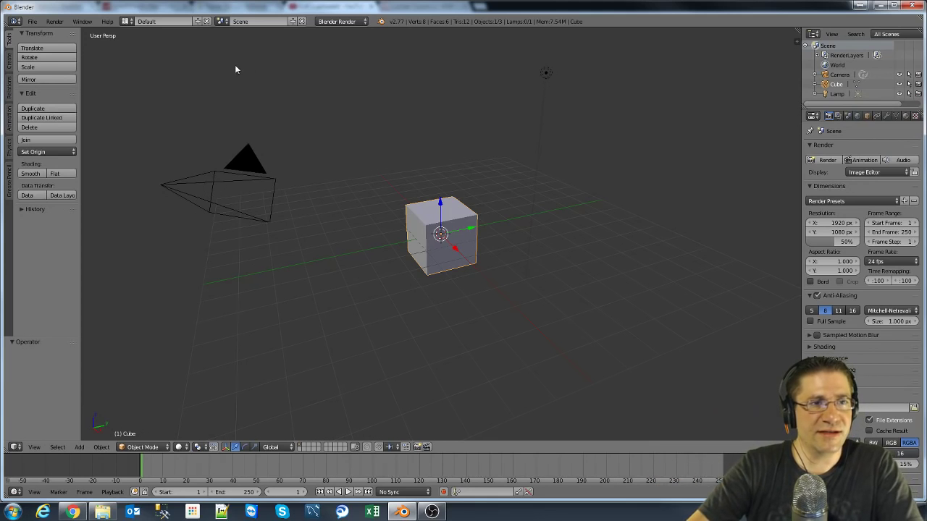
{"action": "left_click", "coordinate": [126, 21]}
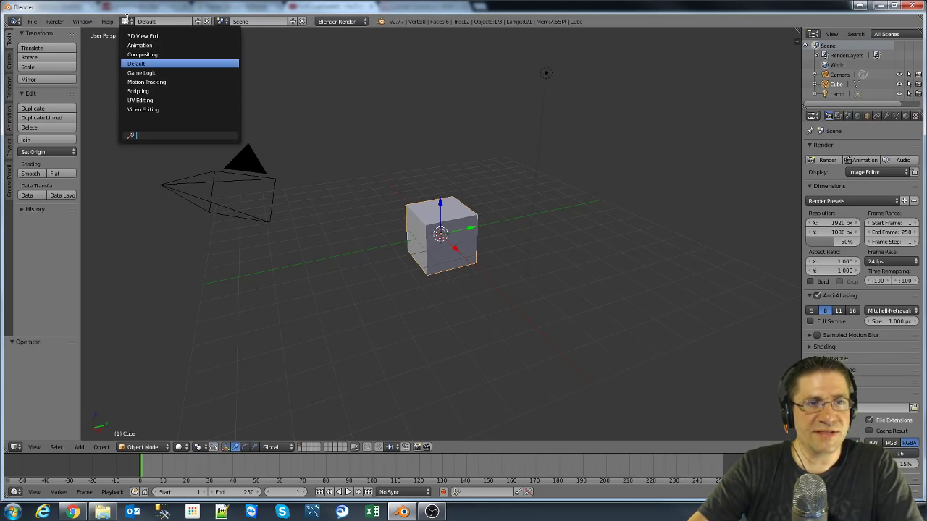
{"action": "left_click", "coordinate": [145, 109]}
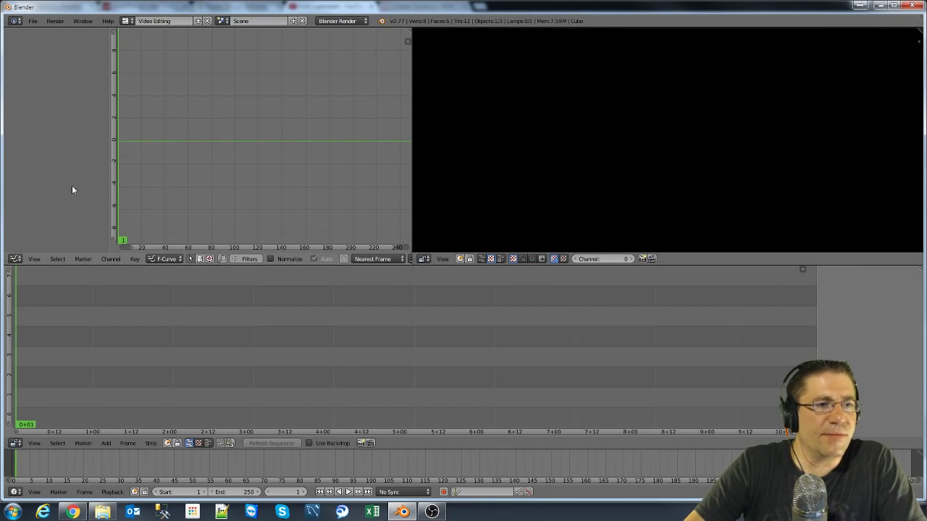
Step: Turn the Graph Editor into render Properties, narrow that panel, and enlarge the video preview
{"action": "left_click", "coordinate": [16, 259]}
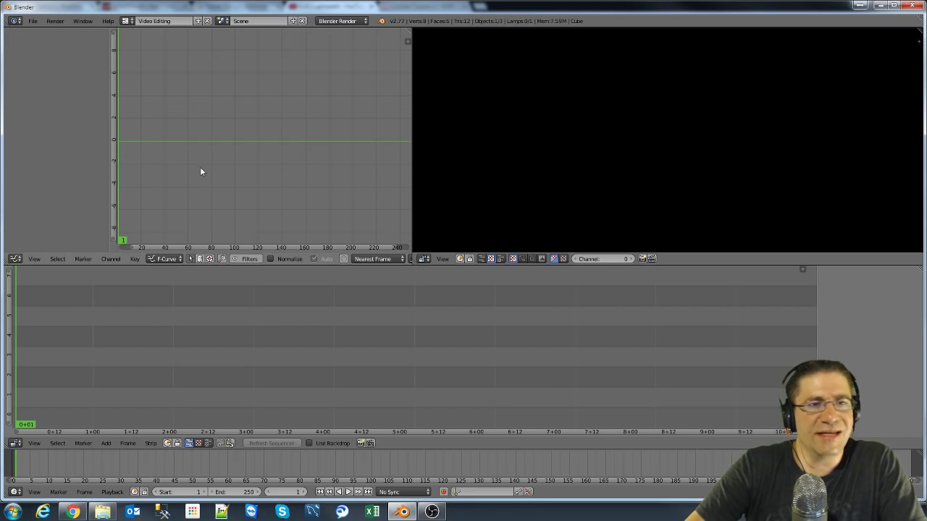
{"action": "left_click", "coordinate": [16, 259]}
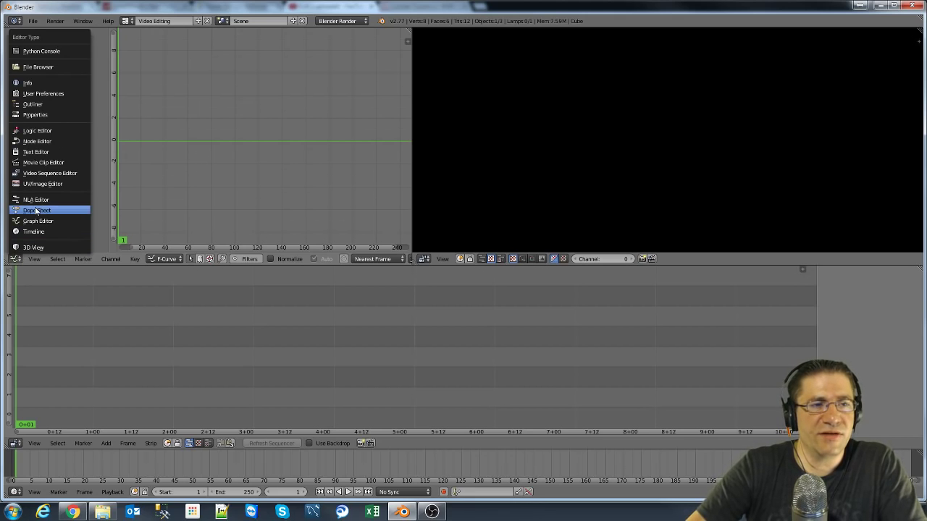
{"action": "left_click", "coordinate": [36, 114]}
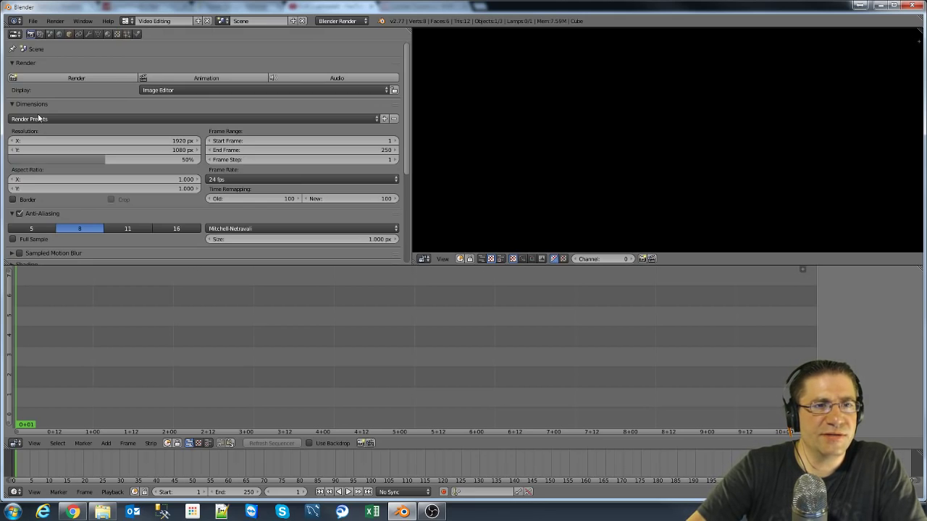
{"action": "left_click_drag", "start_coordinate": [410, 124], "coordinate": [279, 121]}
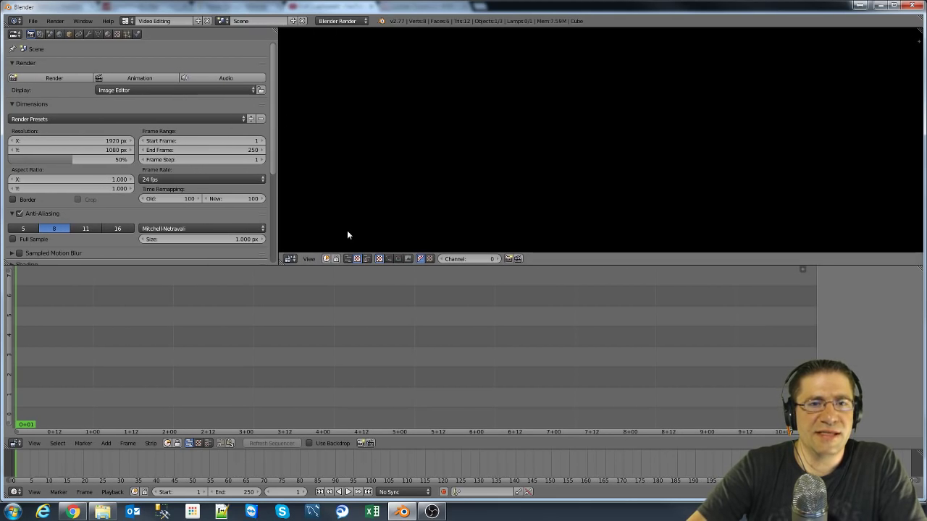
{"action": "left_click_drag", "start_coordinate": [416, 264], "coordinate": [418, 288]}
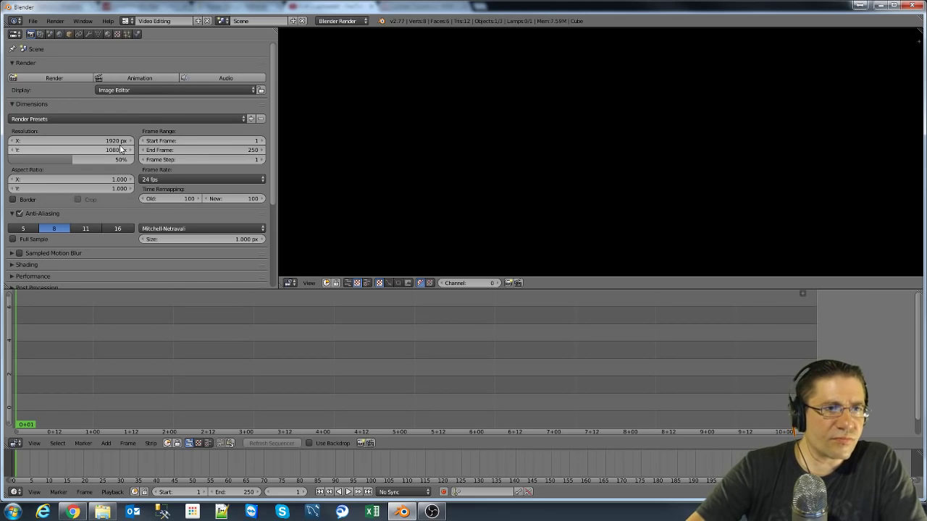
Step: Set the render engine to Cycles and the render device to GPU Compute
{"action": "left_click", "coordinate": [360, 21]}
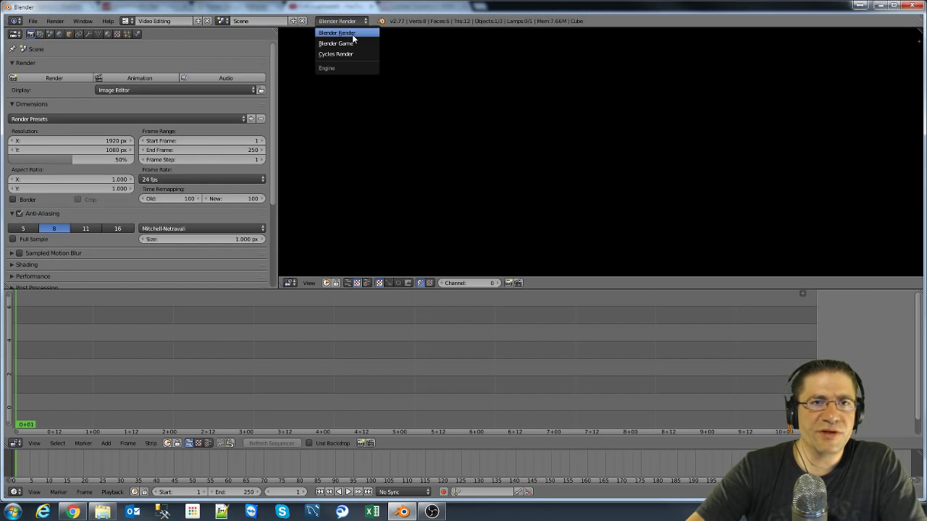
{"action": "left_click", "coordinate": [345, 55]}
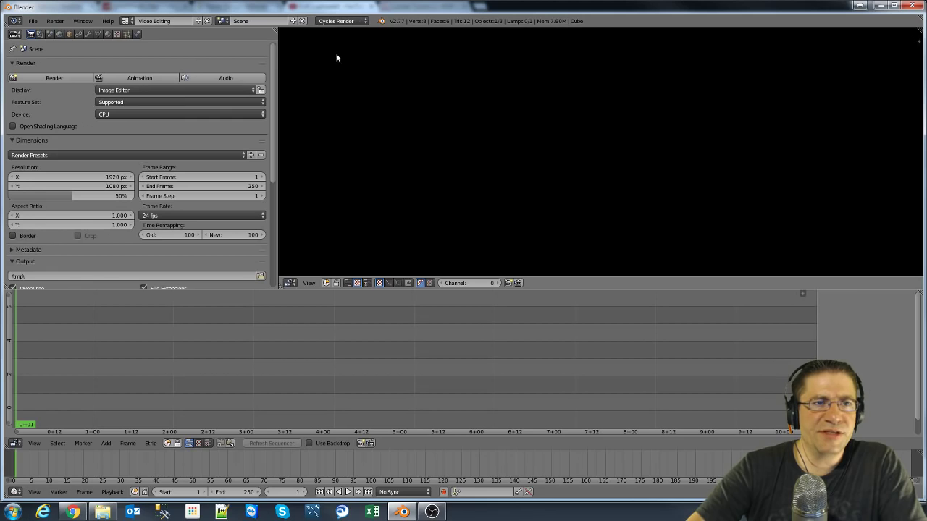
{"action": "left_click", "coordinate": [144, 114]}
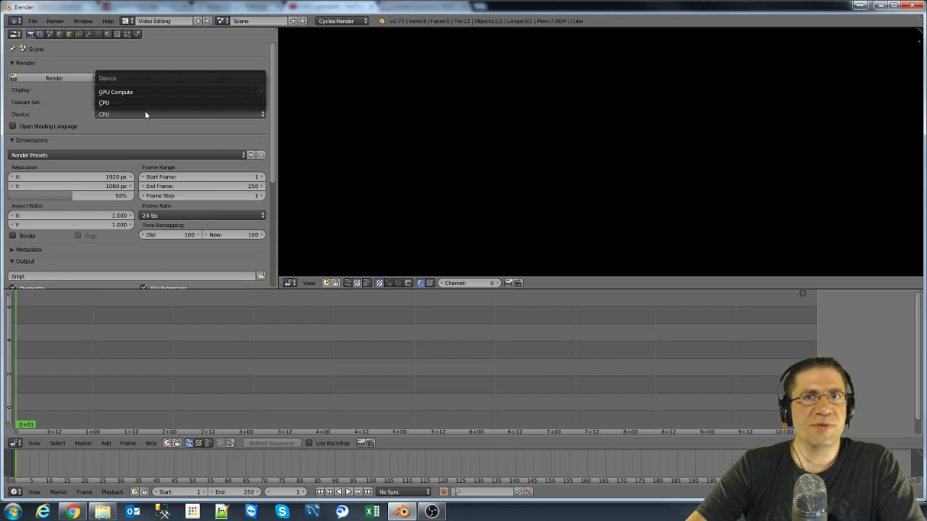
{"action": "left_click", "coordinate": [149, 91]}
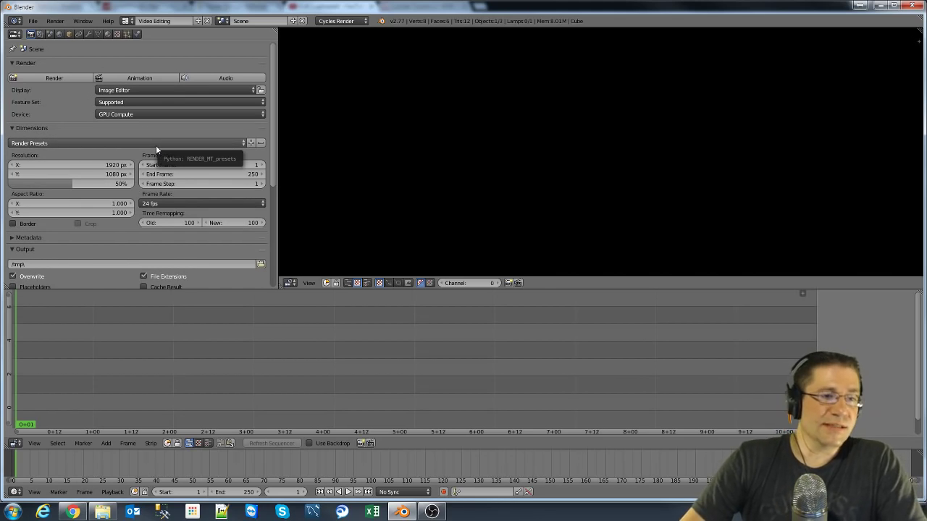
Step: Set the resolution percentage to 100 for full 1920 × 1080 output
{"action": "left_click", "coordinate": [70, 184]}
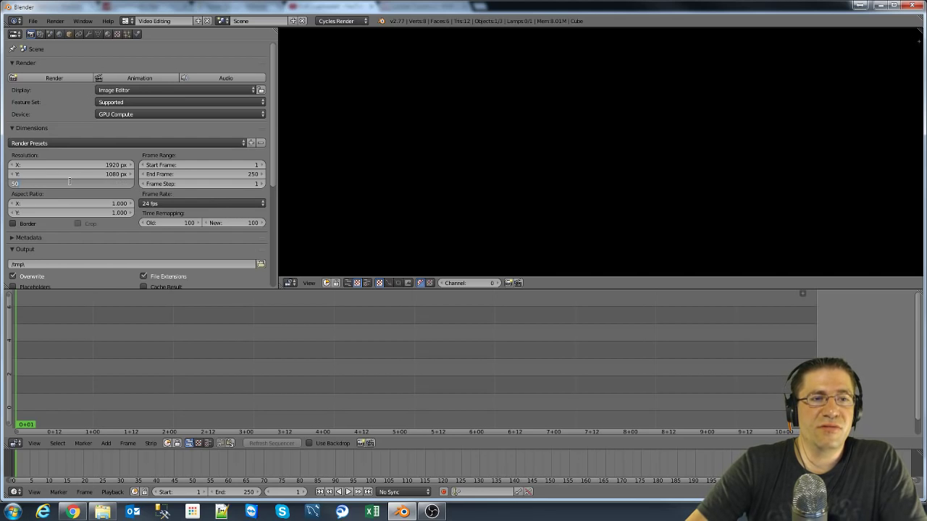
{"action": "key", "text": "Return"}
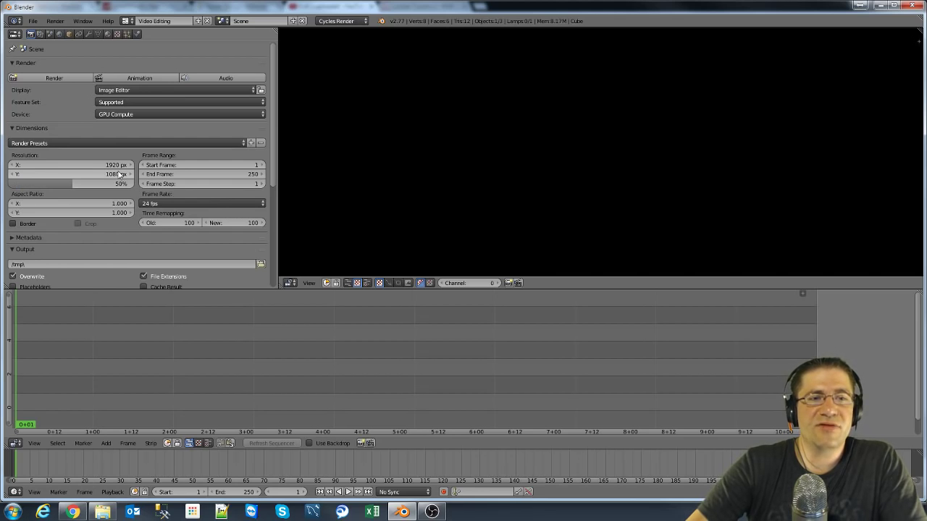
{"action": "left_click", "coordinate": [116, 184]}
{"action": "type", "text": "100"}
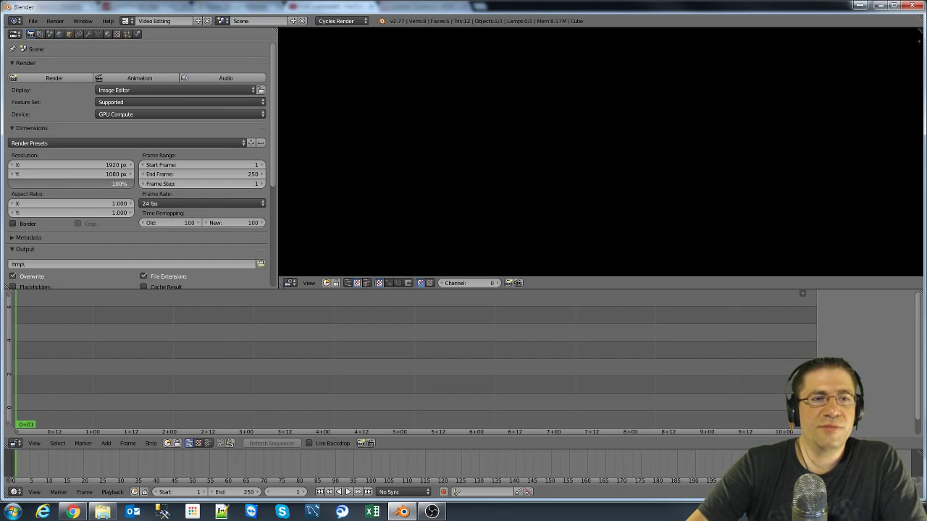
{"action": "key", "text": "Return"}
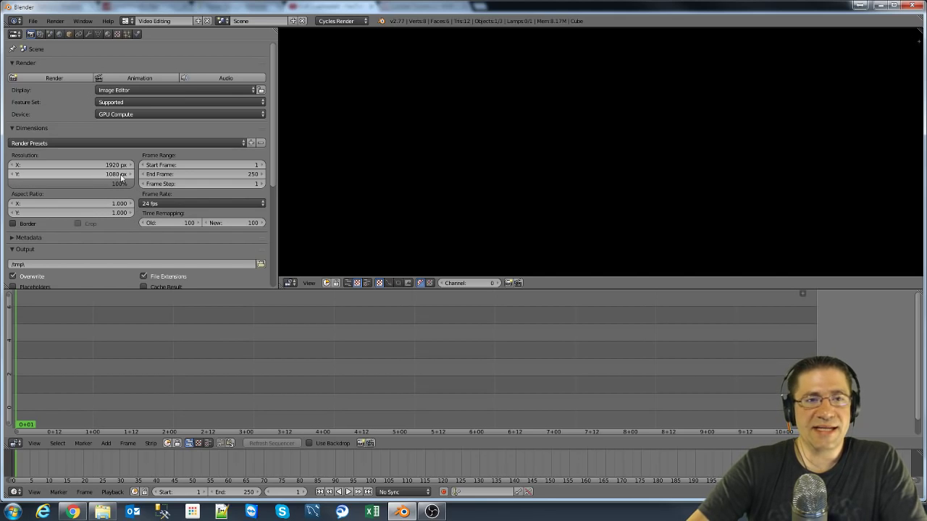
{"action": "left_click", "coordinate": [178, 202]}
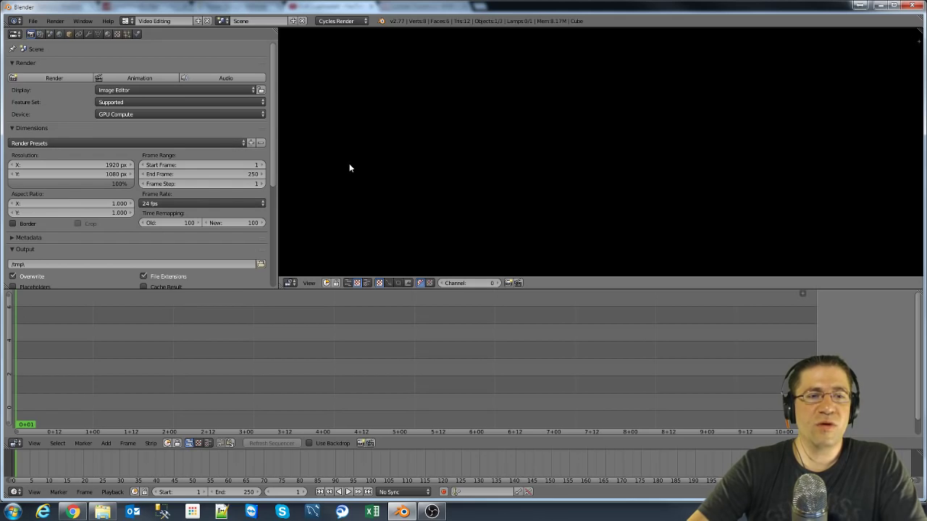
Step: Set the frame rate to 30 fps and the output file format to H.264
{"action": "left_click", "coordinate": [198, 203]}
{"action": "left_click", "coordinate": [175, 252]}
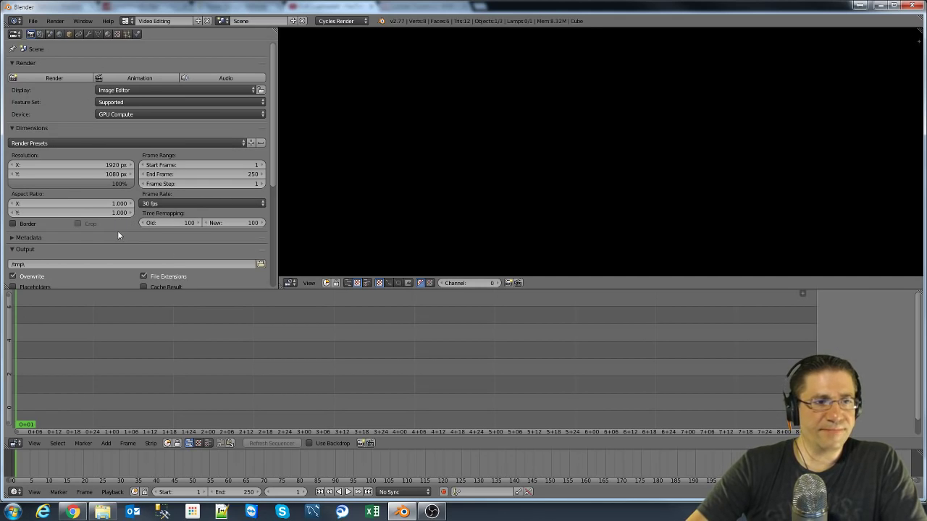
{"action": "scroll", "coordinate": [118, 230], "scroll_direction": "down", "scroll_amount": 3}
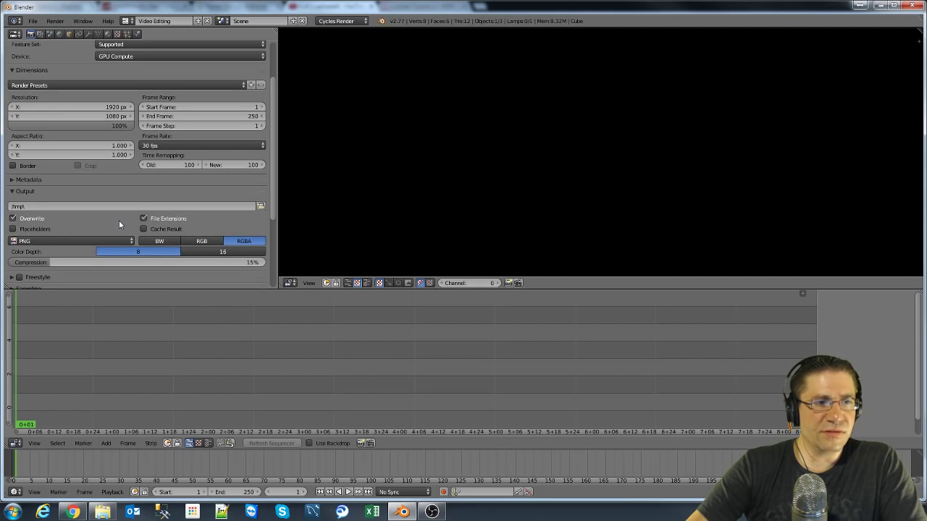
{"action": "scroll", "coordinate": [119, 220], "scroll_direction": "down", "scroll_amount": 2}
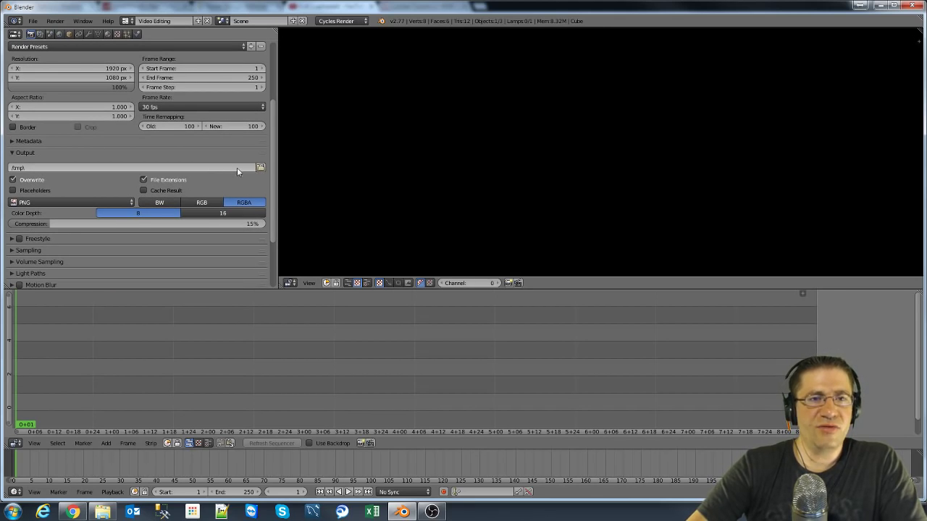
{"action": "scroll", "coordinate": [94, 172], "scroll_direction": "down", "scroll_amount": 2}
{"action": "left_click", "coordinate": [81, 165]}
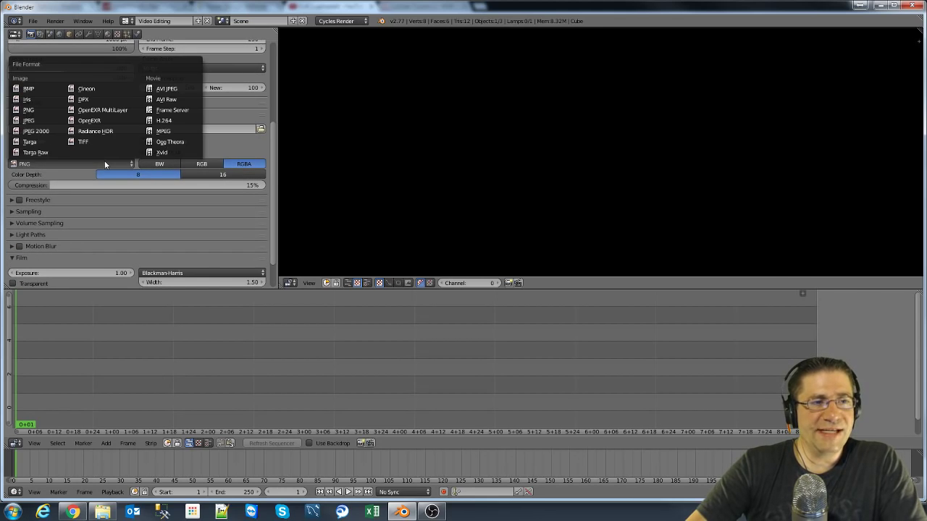
{"action": "left_click", "coordinate": [177, 120]}
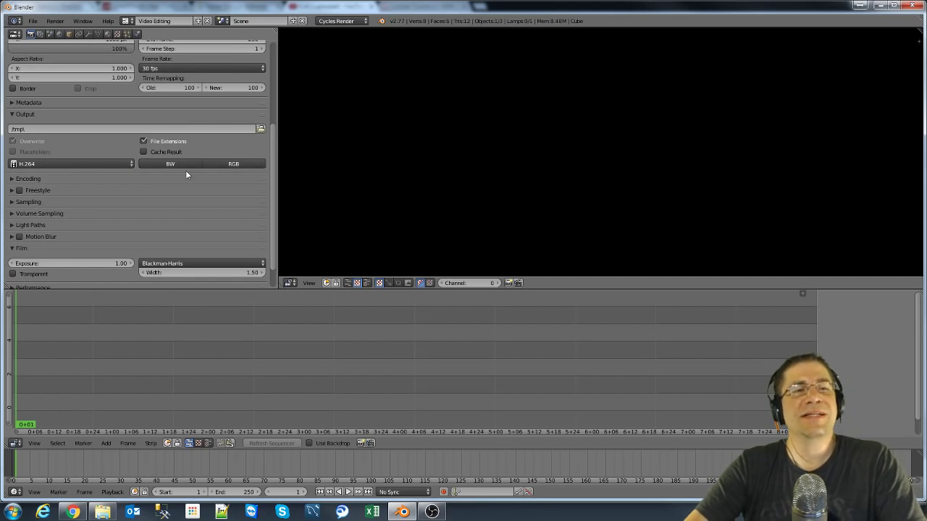
Step: Expand the Encoding settings and set the container to MPEG-4
{"action": "left_click", "coordinate": [22, 178]}
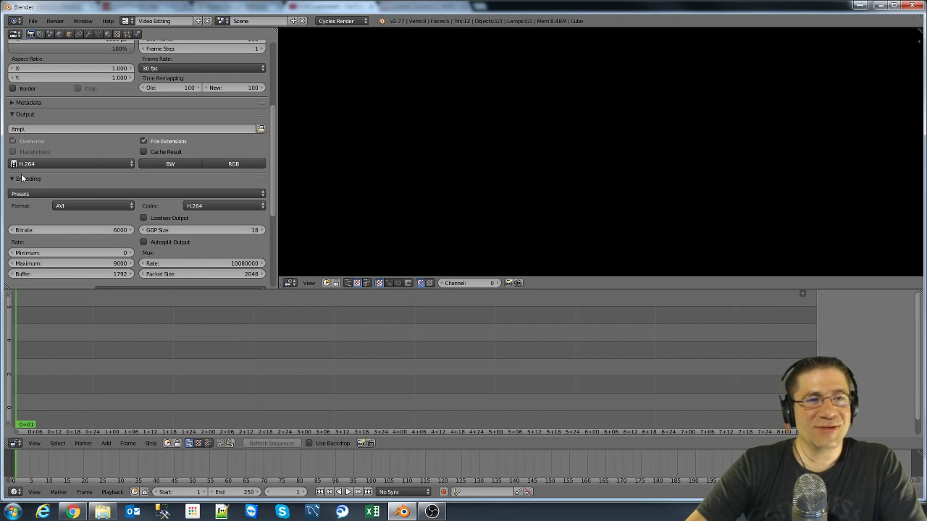
{"action": "left_click", "coordinate": [73, 205]}
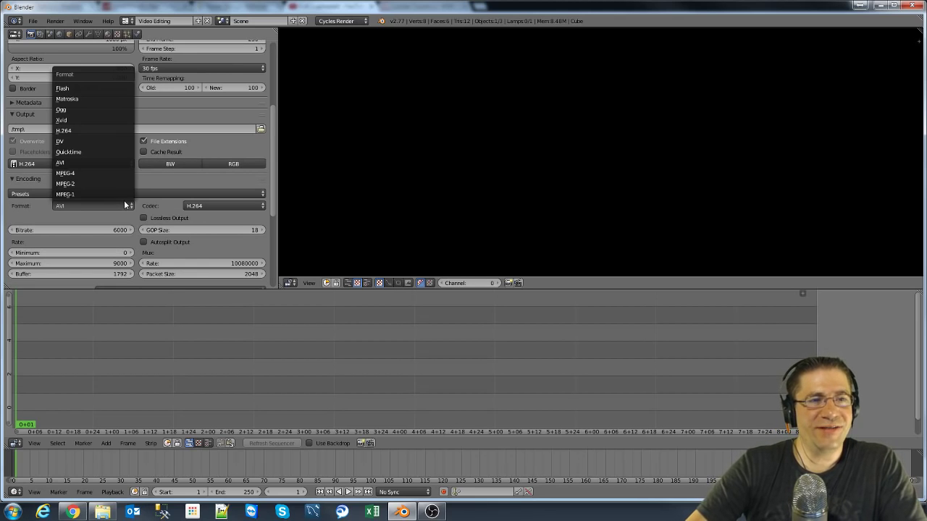
{"action": "left_click", "coordinate": [83, 175]}
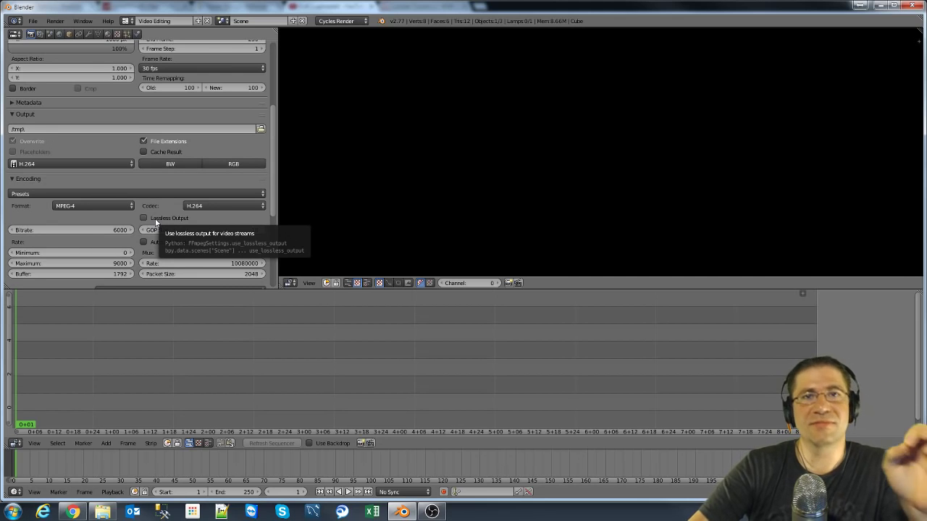
{"action": "left_click", "coordinate": [116, 205]}
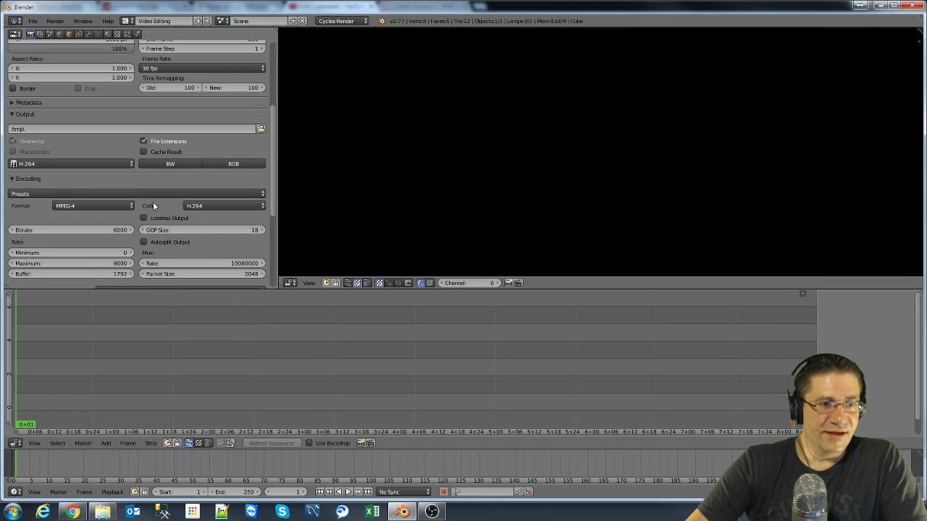
Step: Set the audio codec to MP3 and review the render settings
{"action": "scroll", "coordinate": [107, 211], "scroll_direction": "down", "scroll_amount": 3}
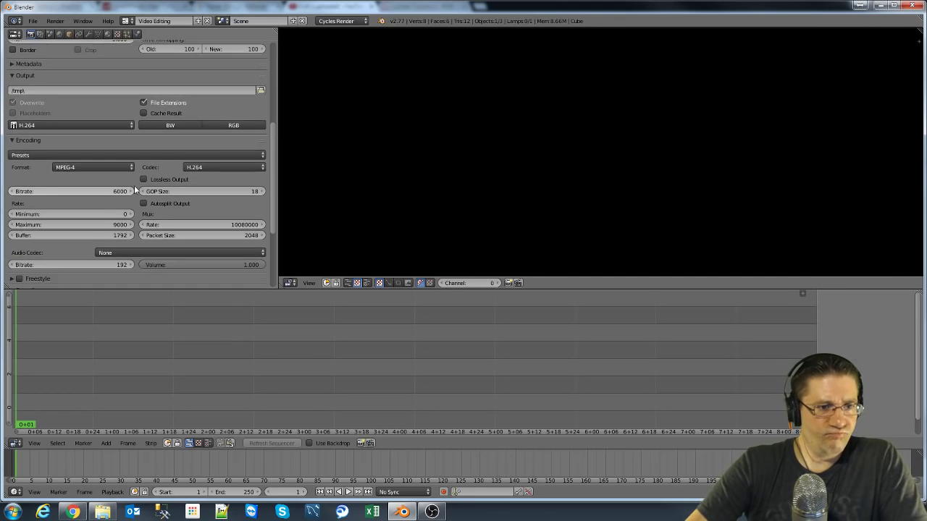
{"action": "left_click", "coordinate": [123, 233]}
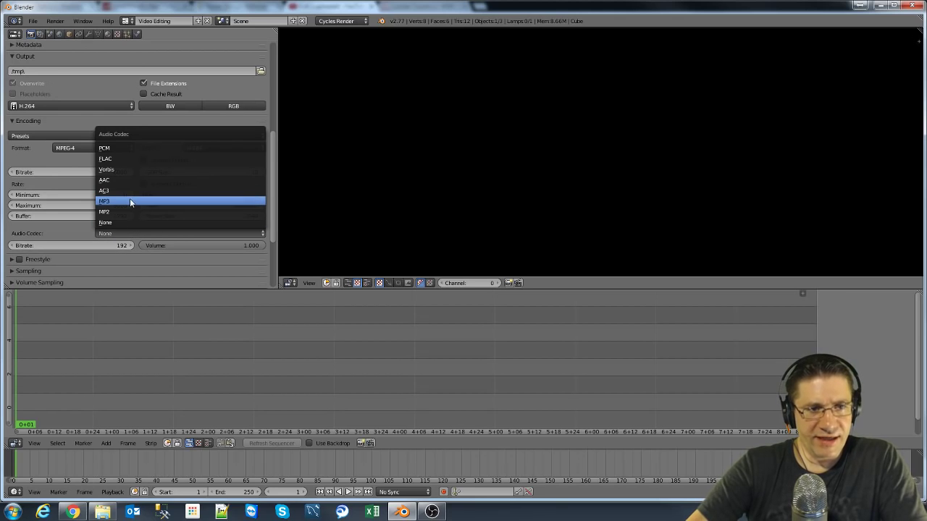
{"action": "left_click", "coordinate": [129, 200]}
{"action": "scroll", "coordinate": [192, 182], "scroll_direction": "down", "scroll_amount": 5}
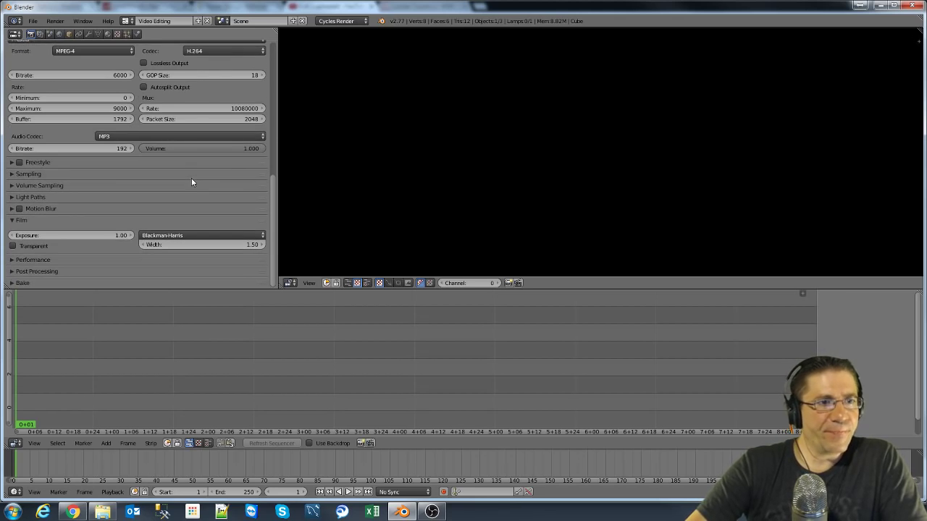
{"action": "scroll", "coordinate": [192, 182], "scroll_direction": "up", "scroll_amount": 7}
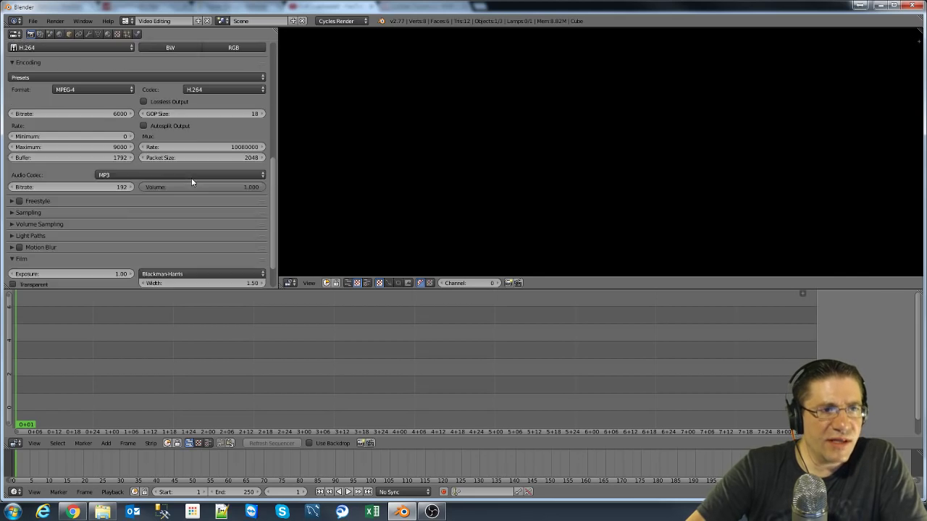
{"action": "scroll", "coordinate": [192, 182], "scroll_direction": "up", "scroll_amount": 4}
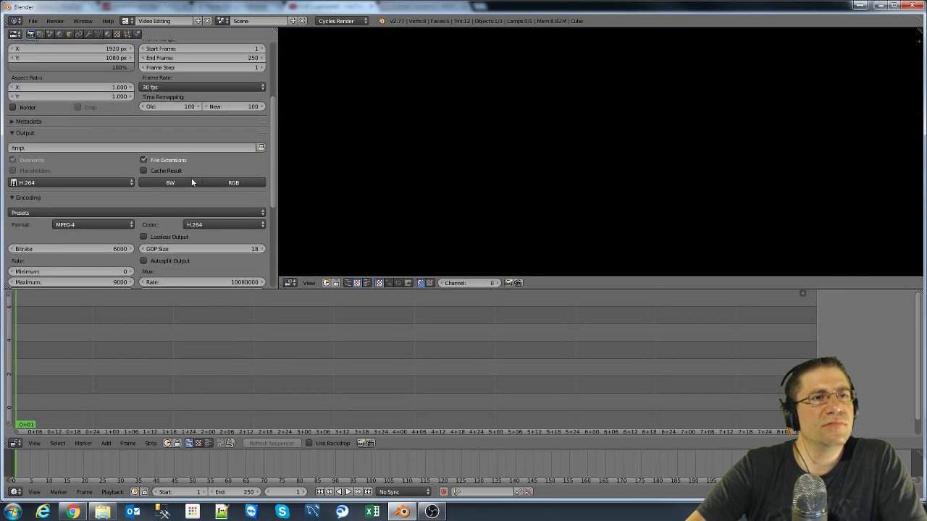
{"action": "scroll", "coordinate": [192, 182], "scroll_direction": "up", "scroll_amount": 2}
{"action": "scroll", "coordinate": [192, 182], "scroll_direction": "down", "scroll_amount": 6}
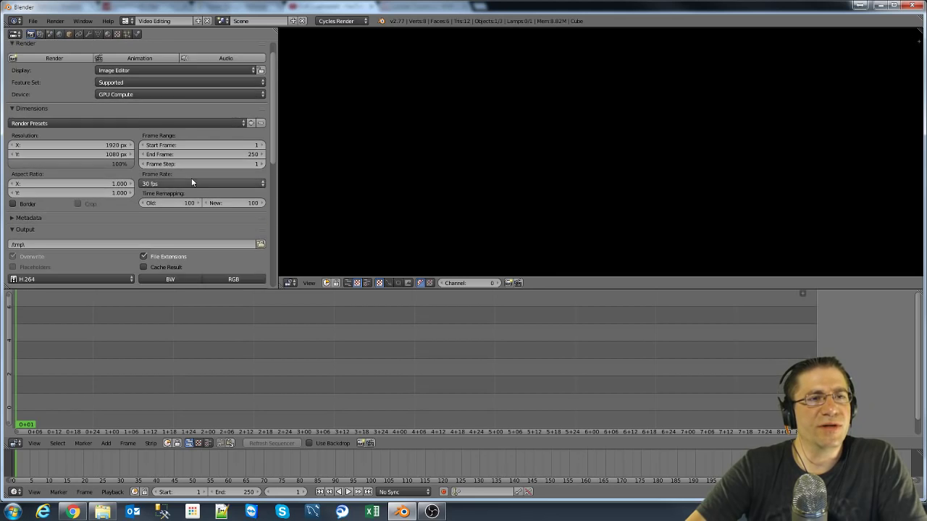
{"action": "scroll", "coordinate": [192, 182], "scroll_direction": "down", "scroll_amount": 7}
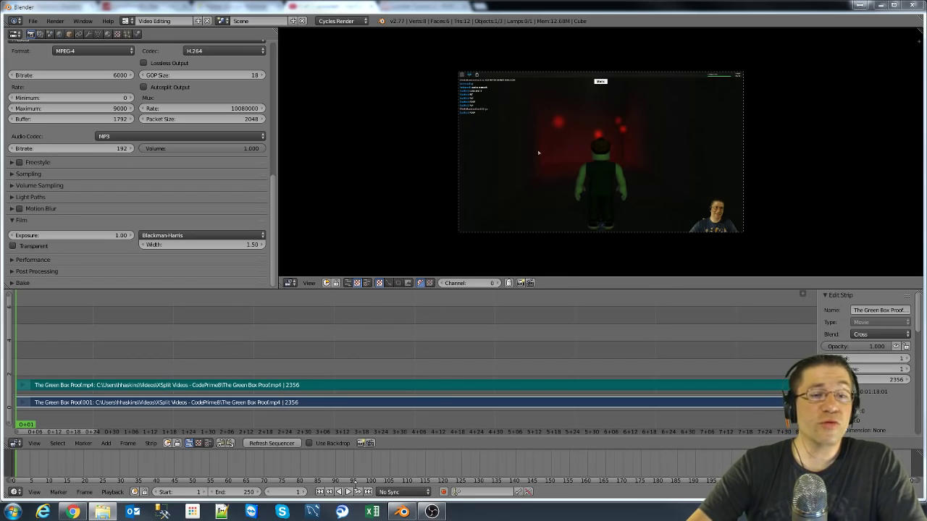
Step: Play the Green Box Proof clip's opening, stopping at frame 63, then zoom the view
{"action": "left_click", "coordinate": [348, 493]}
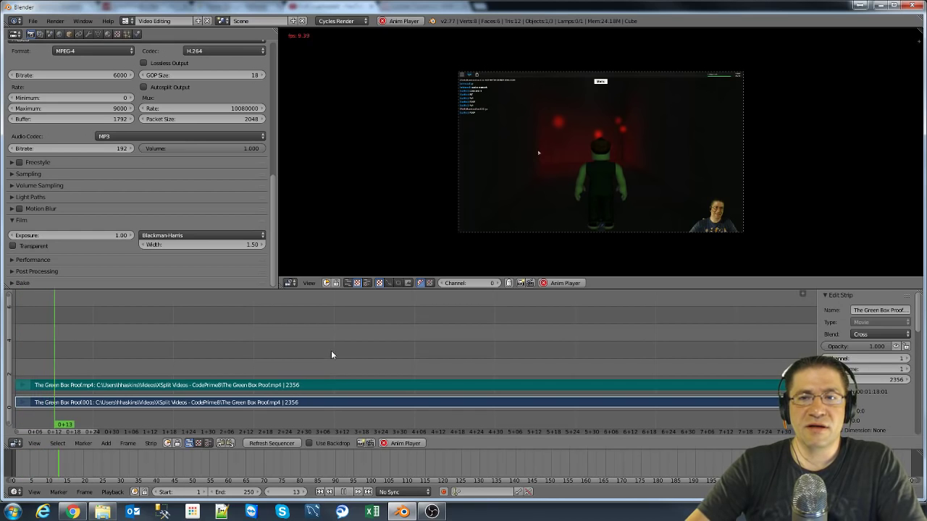
{"action": "left_click", "coordinate": [346, 492]}
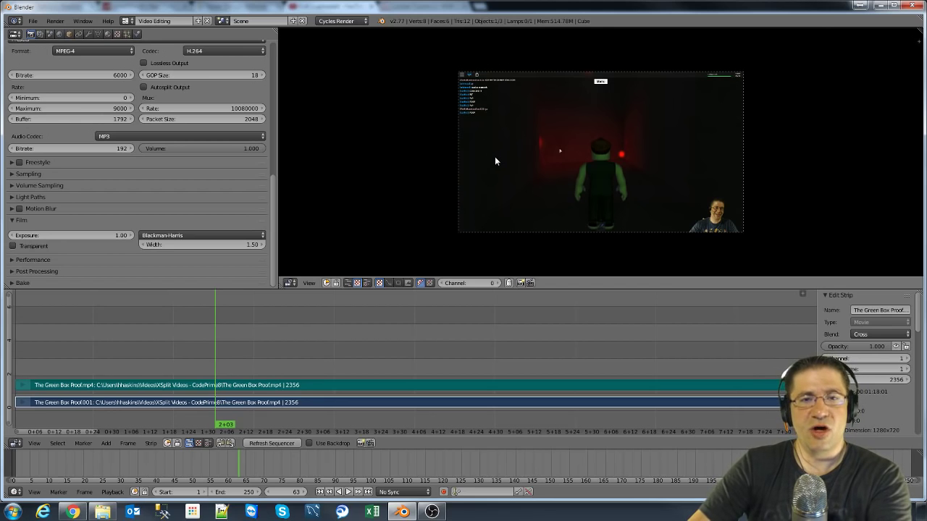
{"action": "scroll", "coordinate": [495, 156], "scroll_direction": "up", "scroll_amount": 2}
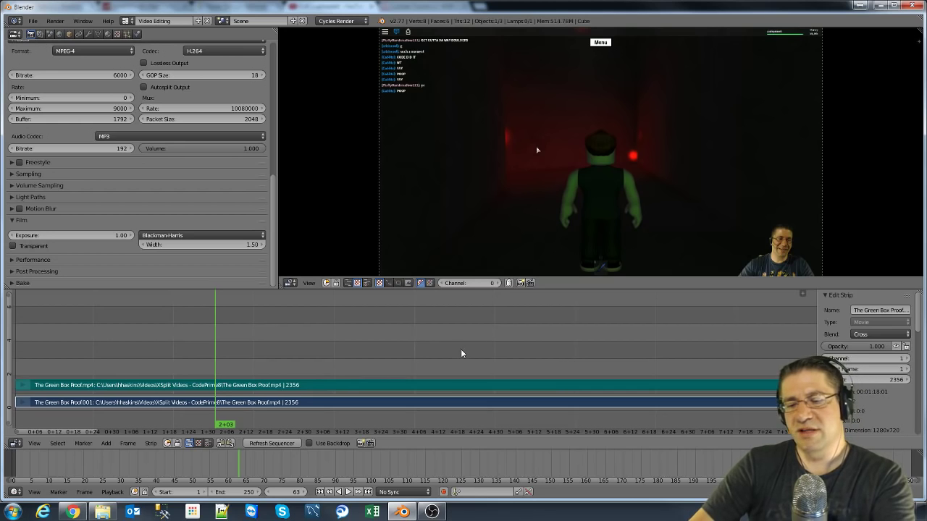
{"action": "scroll", "coordinate": [398, 369], "scroll_direction": "up", "scroll_amount": 3}
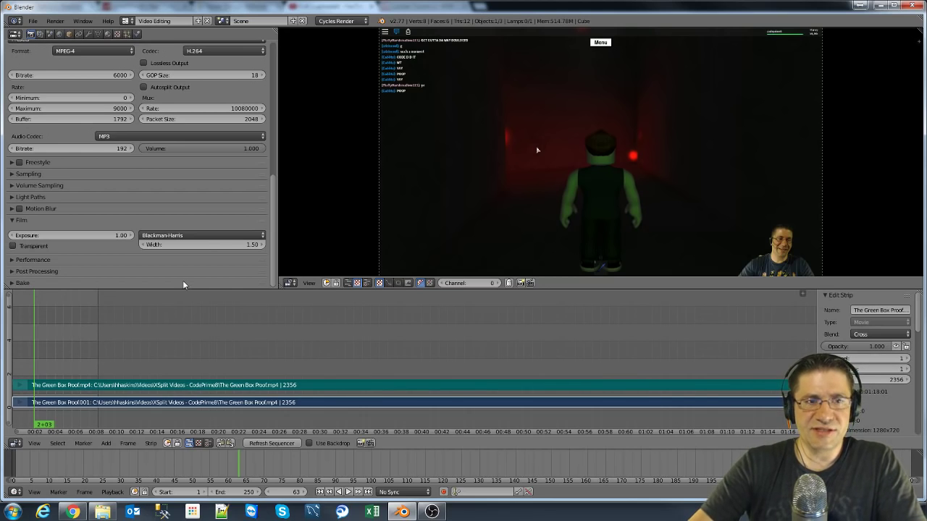
{"action": "scroll", "coordinate": [210, 152], "scroll_direction": "up", "scroll_amount": 6}
Step: Change the End Frame from 250 to 2356 and fit both strips in the sequencer
{"action": "scroll", "coordinate": [221, 177], "scroll_direction": "up", "scroll_amount": 4}
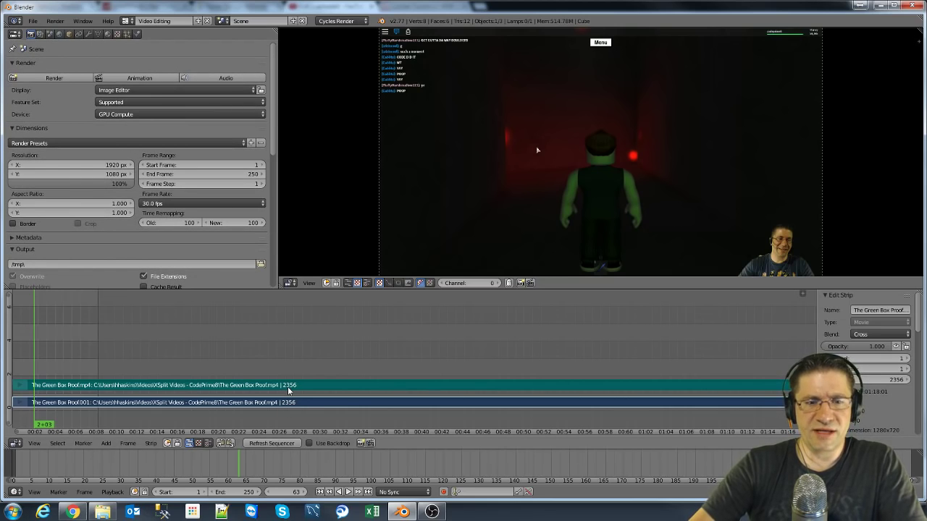
{"action": "left_click", "coordinate": [250, 174]}
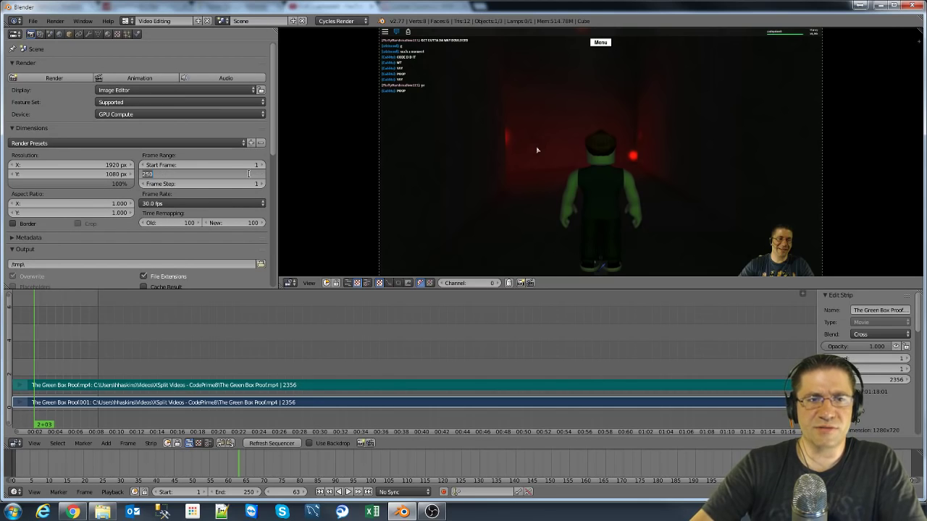
{"action": "type", "text": "2356"}
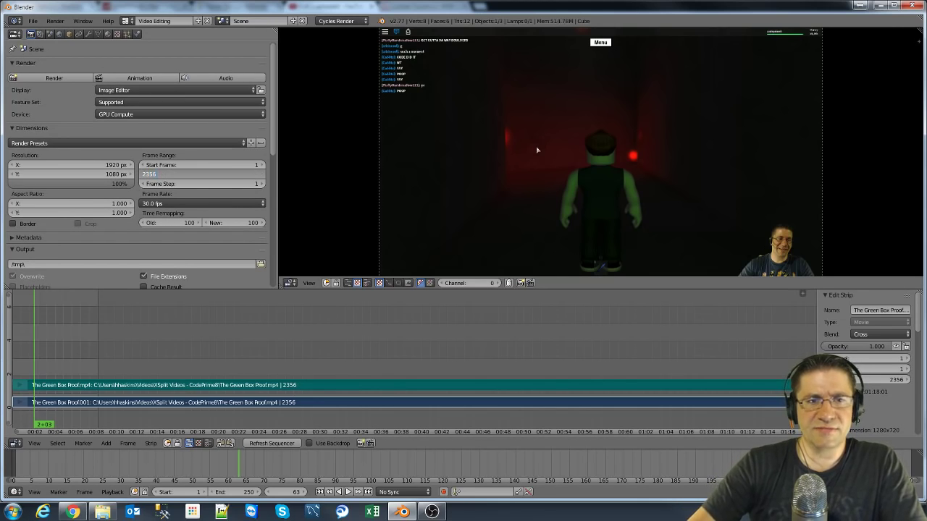
{"action": "key", "text": "Return"}
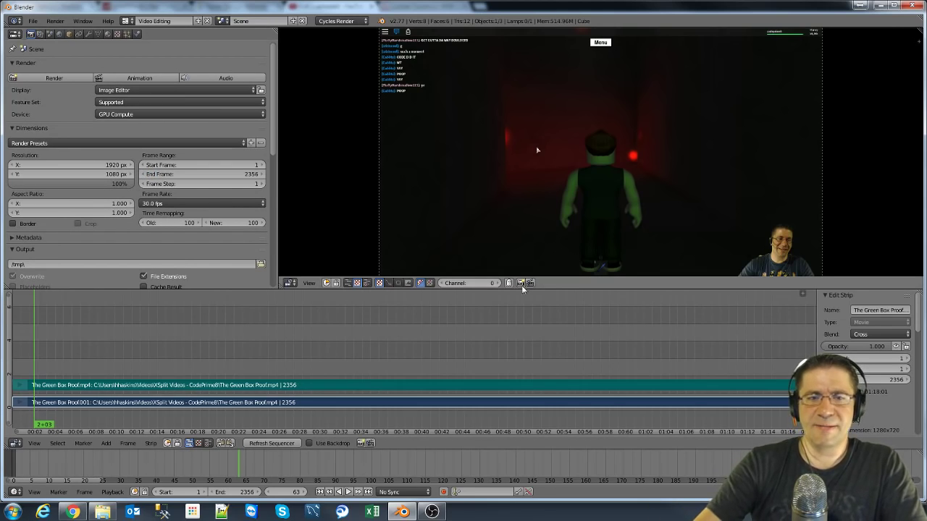
{"action": "key", "text": "Home"}
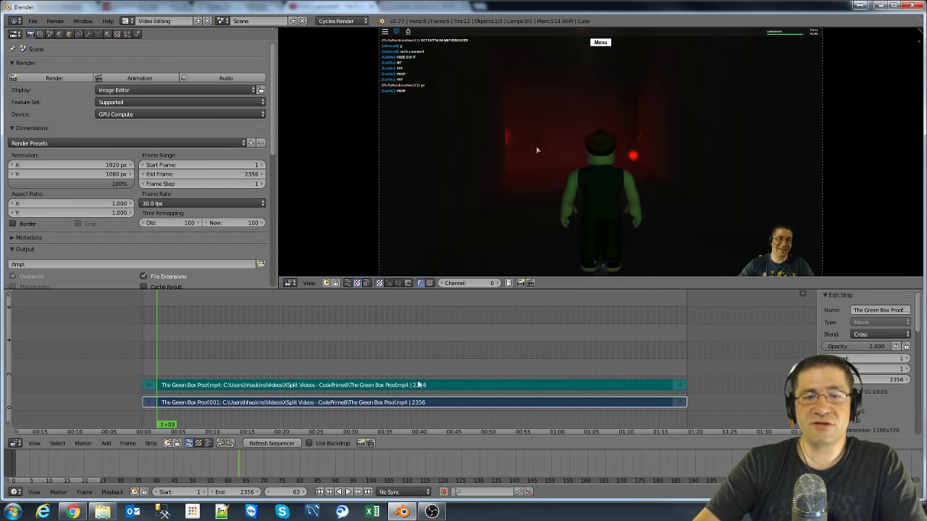
Step: Zoom in on the beginning of the strips and select the sound strip
{"action": "scroll", "coordinate": [333, 348], "scroll_direction": "up", "scroll_amount": 3}
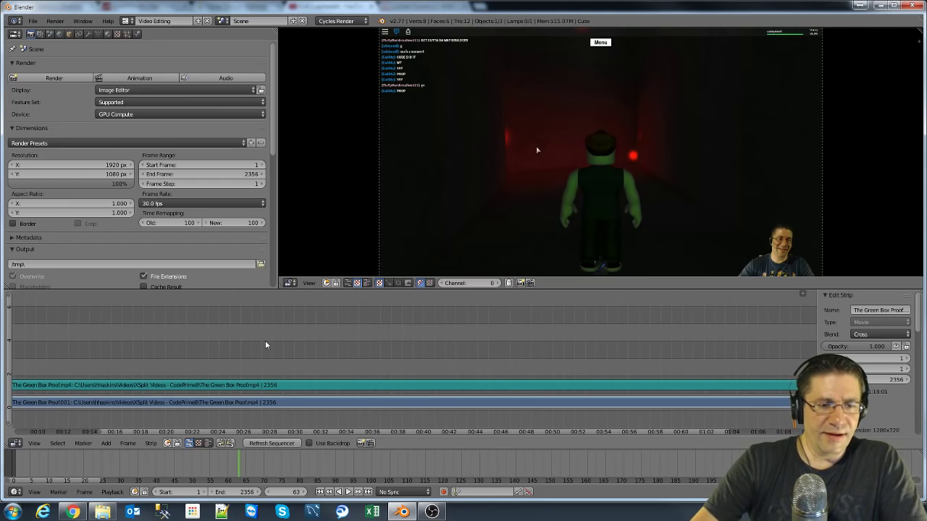
{"action": "middle_click_drag", "start_coordinate": [101, 318], "coordinate": [285, 354]}
{"action": "scroll", "coordinate": [108, 335], "scroll_direction": "up", "scroll_amount": 2}
{"action": "middle_click_drag", "start_coordinate": [293, 316], "coordinate": [331, 317]}
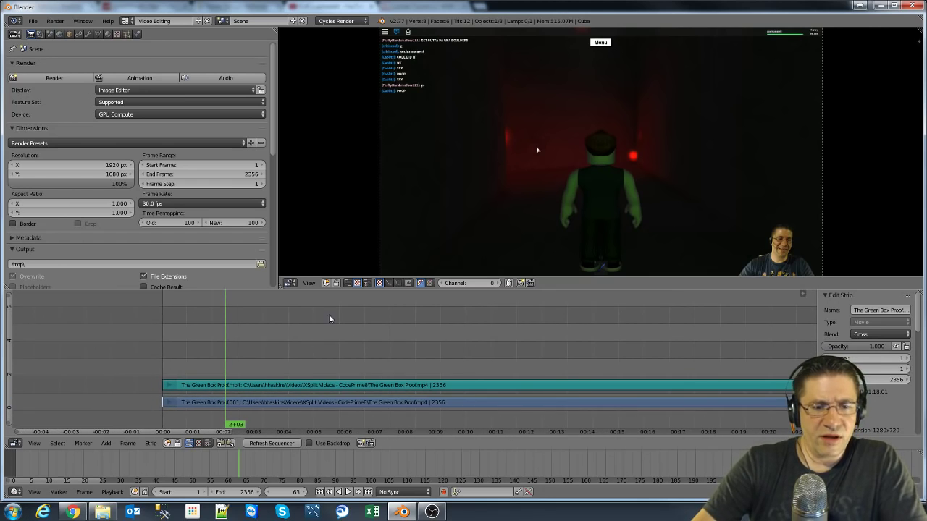
{"action": "right_click", "coordinate": [214, 386]}
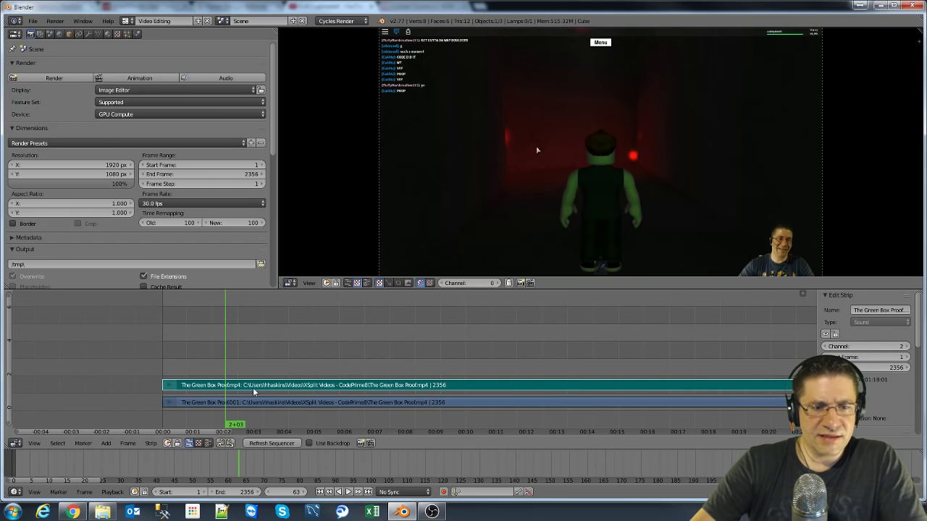
Step: Turn on Draw Waveform for the sound strip and make the sequencer strips taller
{"action": "left_click", "coordinate": [112, 492]}
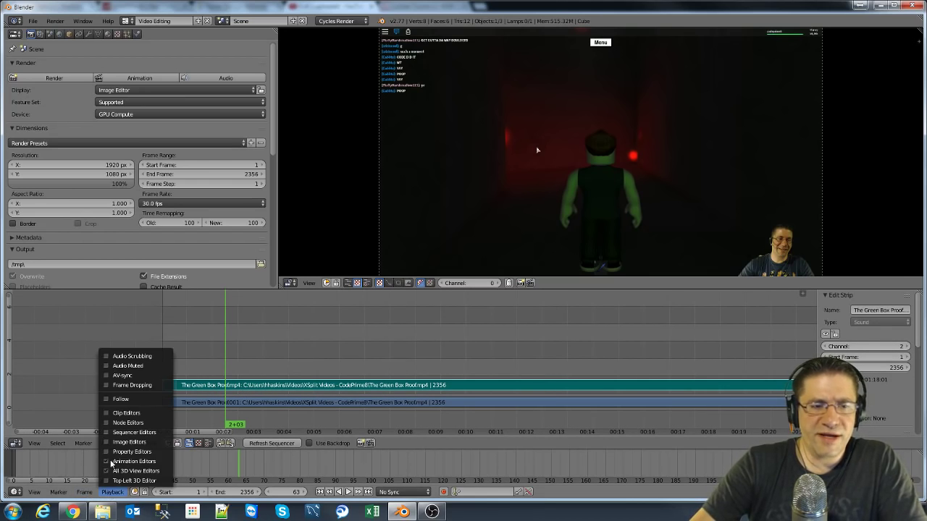
{"action": "left_click", "coordinate": [120, 358]}
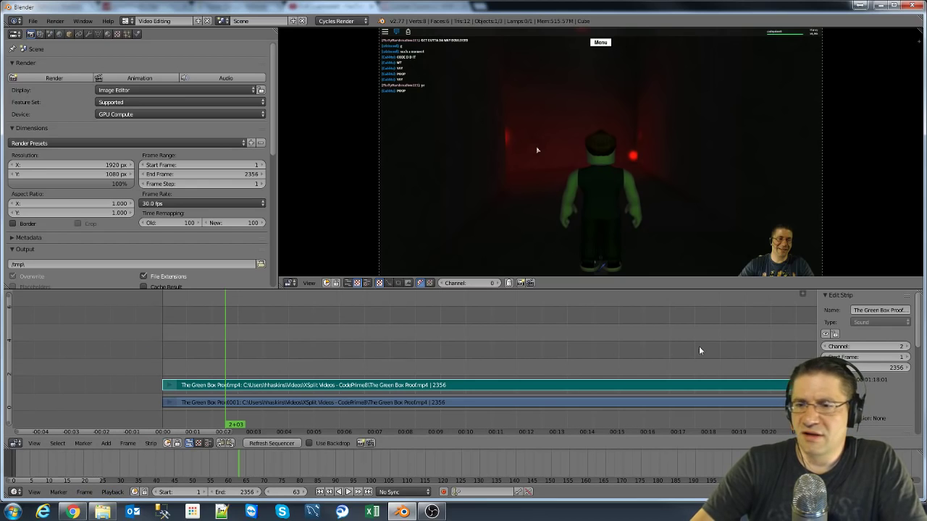
{"action": "scroll", "coordinate": [860, 389], "scroll_direction": "down", "scroll_amount": 5}
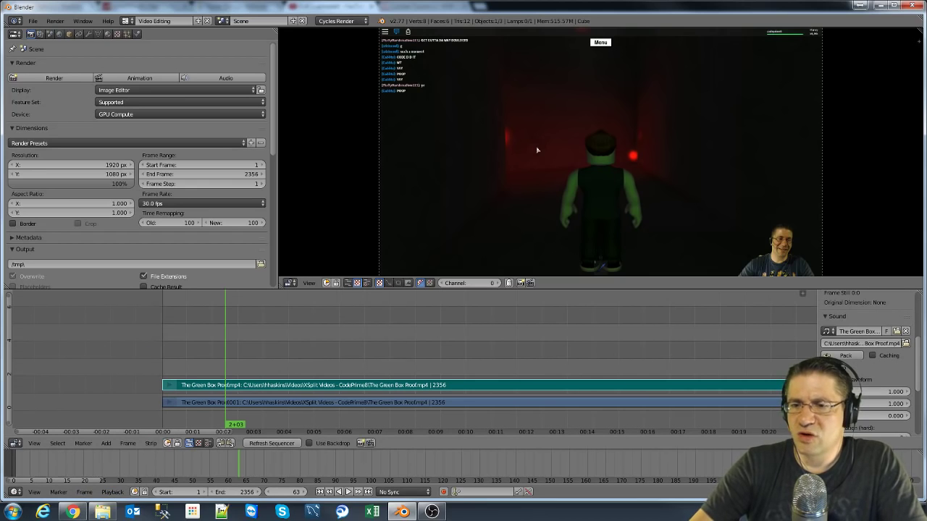
{"action": "left_click", "coordinate": [862, 382]}
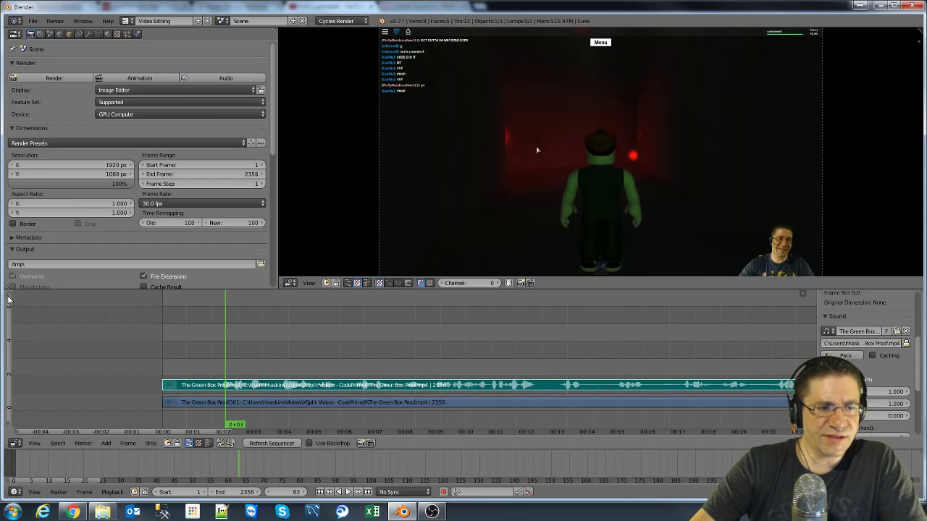
{"action": "left_click_drag", "start_coordinate": [9, 299], "coordinate": [4, 363]}
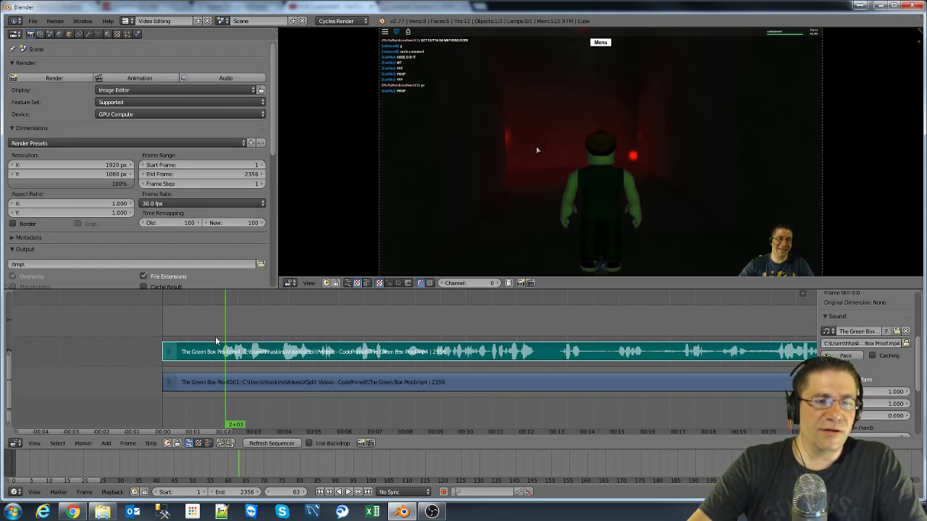
Step: Cut the clip at an early frame and slide the right-hand strips to about 6 seconds
{"action": "right_click", "coordinate": [199, 382]}
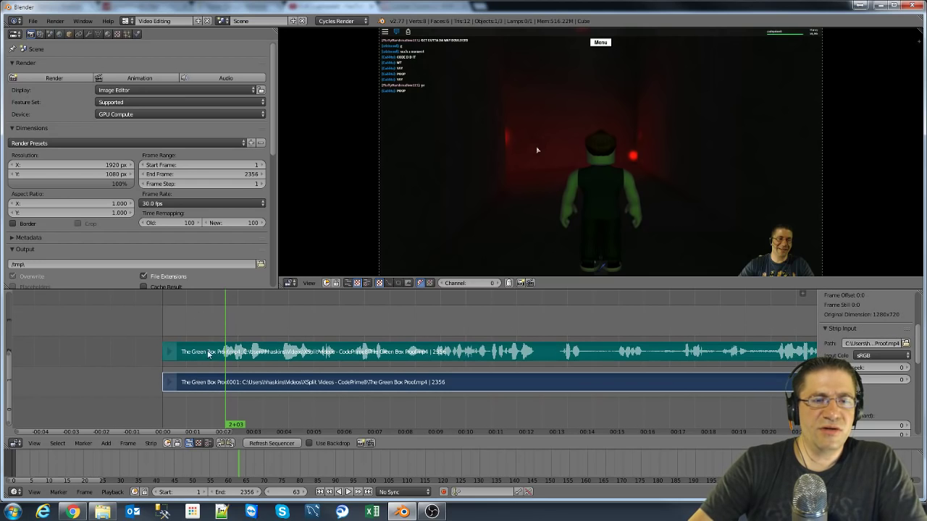
{"action": "left_click_drag", "start_coordinate": [287, 318], "coordinate": [308, 321]}
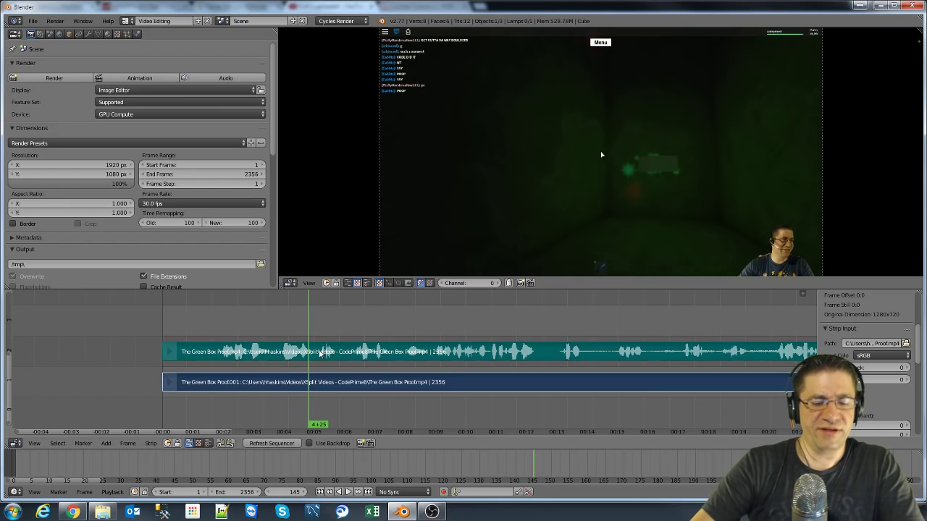
{"action": "key", "text": "k"}
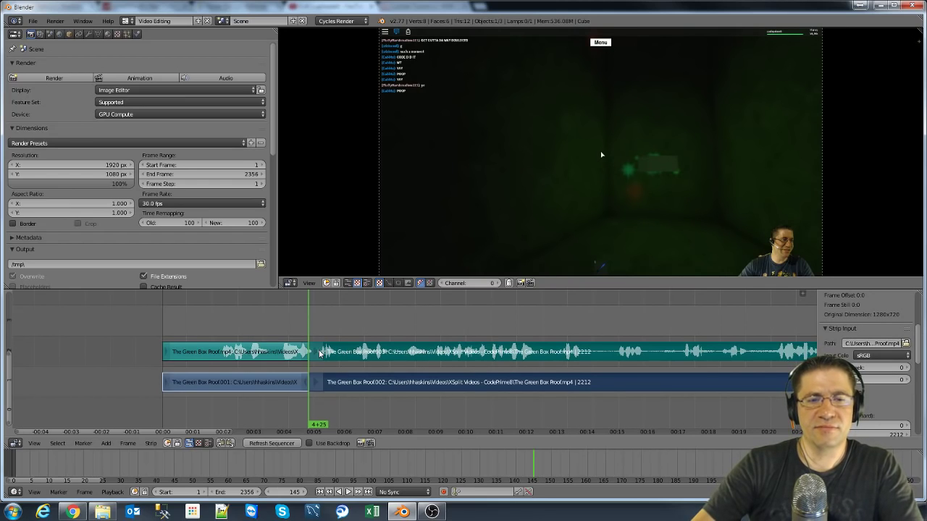
{"action": "key", "text": "a"}
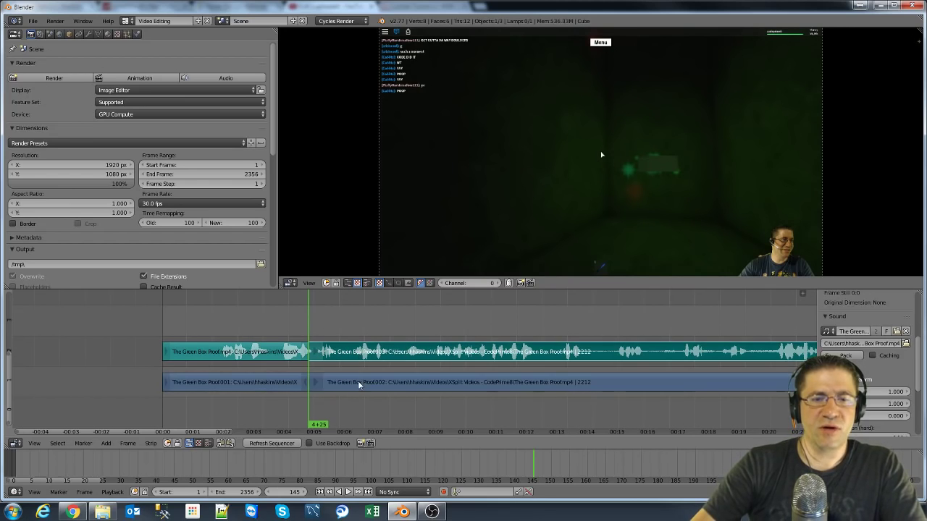
{"action": "key", "text": "a"}
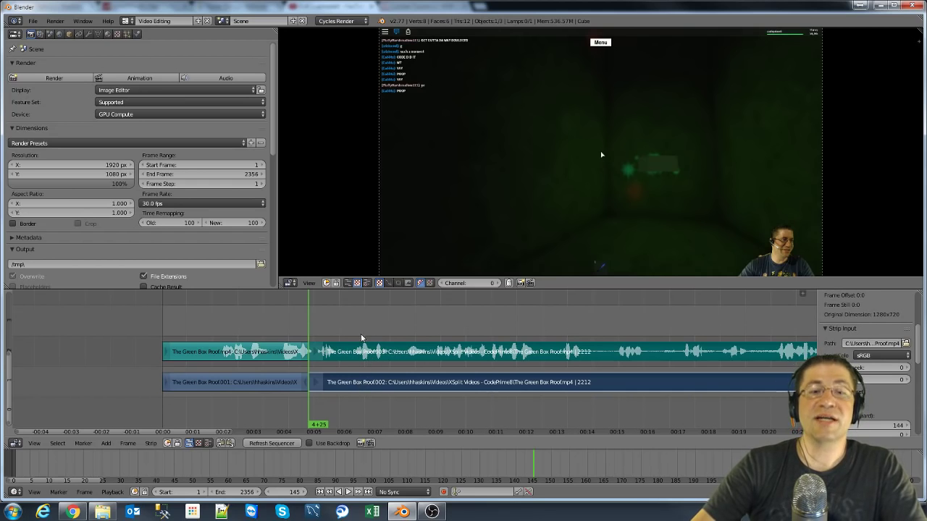
{"action": "right_click", "coordinate": [364, 384]}
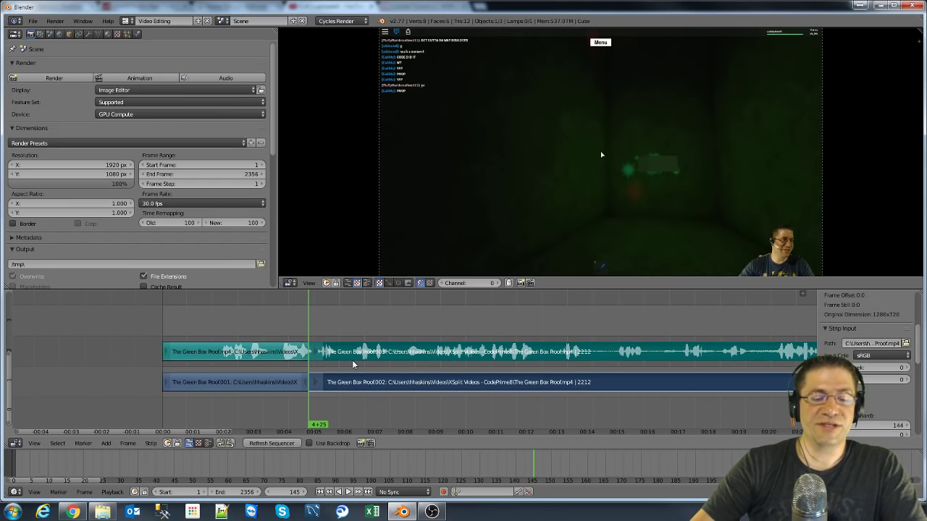
{"action": "right_click", "coordinate": [352, 360], "text": "shift"}
{"action": "key", "text": "g"}
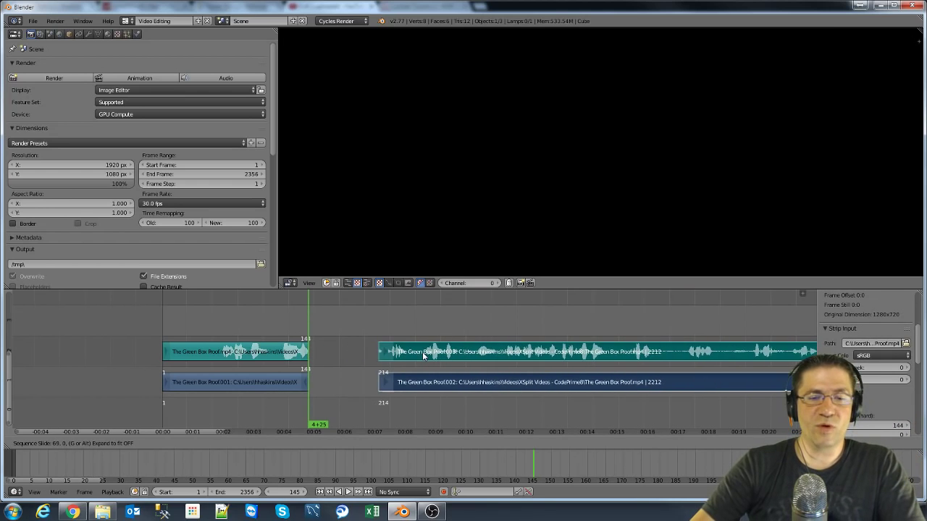
{"action": "left_click", "coordinate": [395, 338]}
Step: Cut again near frame 538 and erase the middle audio and video strips
{"action": "key", "text": "alt+a"}
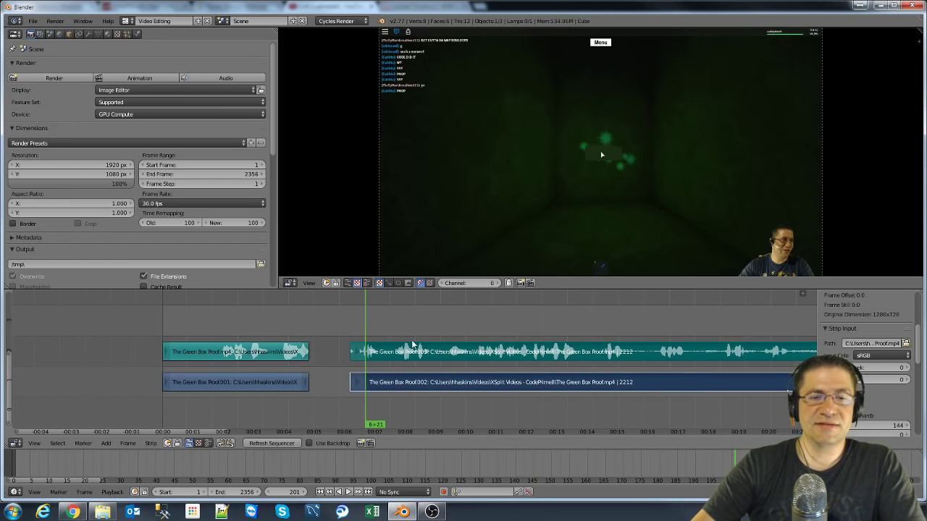
{"action": "left_click", "coordinate": [707, 333]}
{"action": "key", "text": "alt+a"}
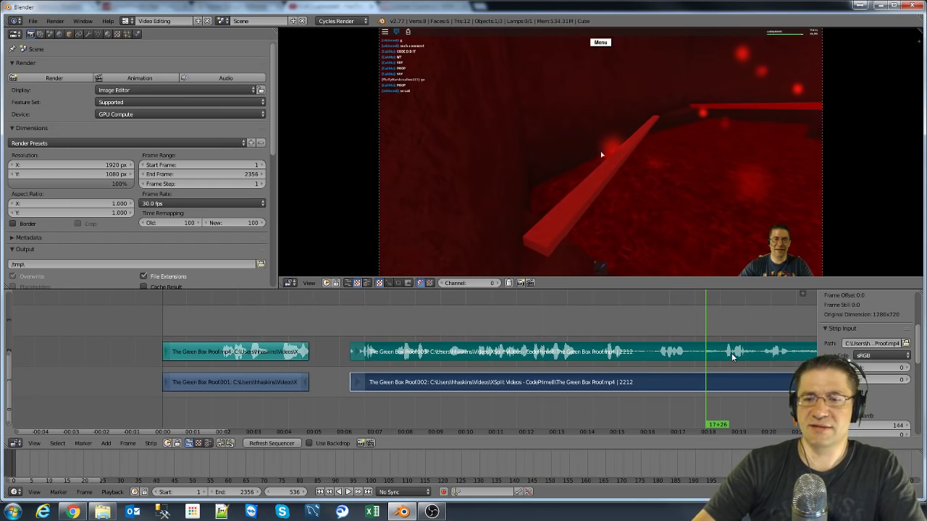
{"action": "key", "text": "k"}
{"action": "right_click", "coordinate": [607, 366]}
{"action": "right_click", "coordinate": [603, 382]}
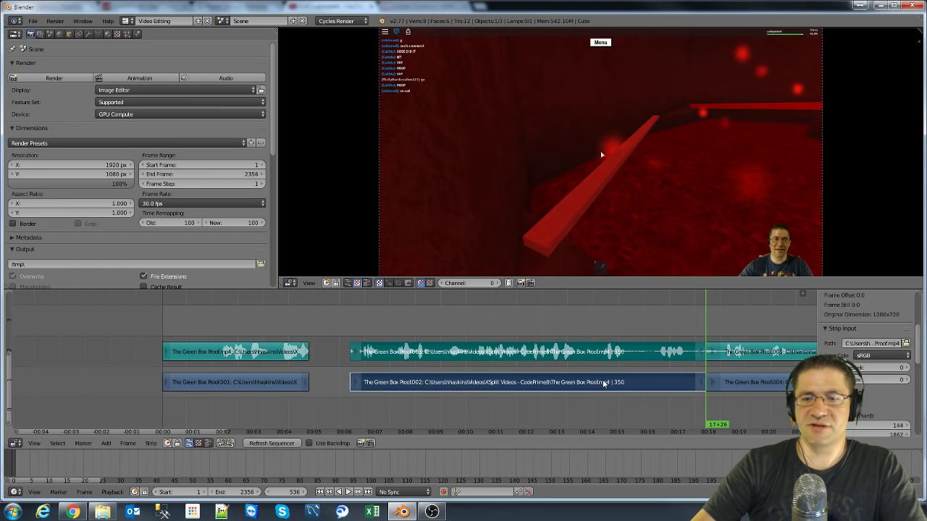
{"action": "key", "text": "x"}
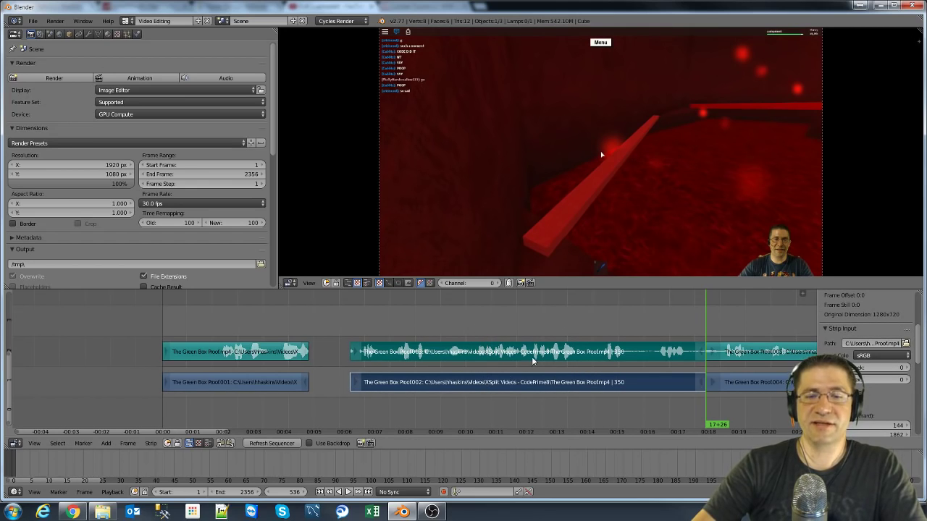
{"action": "key", "text": "x"}
{"action": "left_click", "coordinate": [543, 353]}
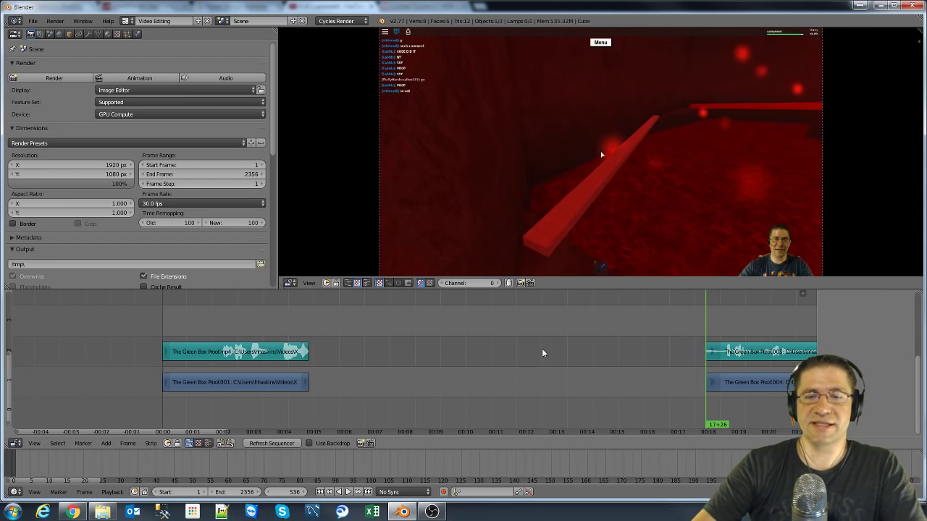
Step: Slide the later Proof004 strips left, leaving a short gap after the opening piece
{"action": "right_click", "coordinate": [750, 381]}
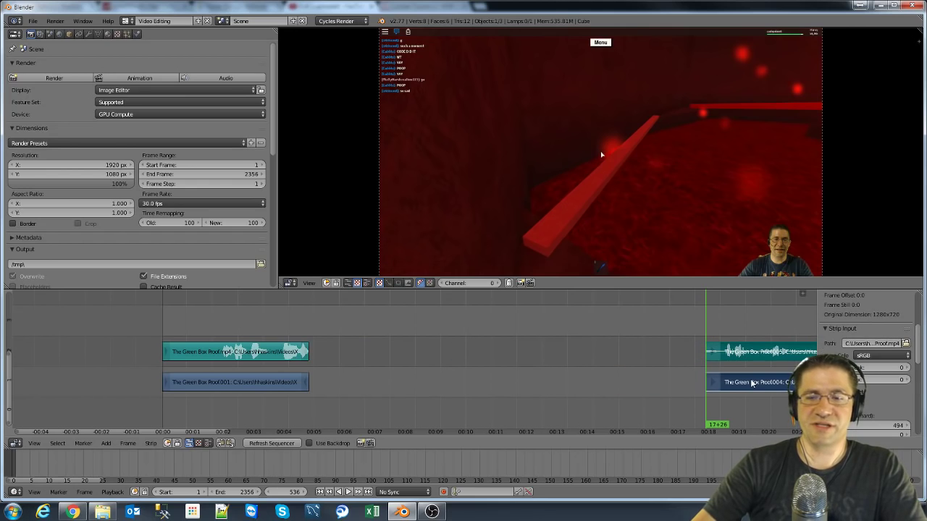
{"action": "key", "text": "g"}
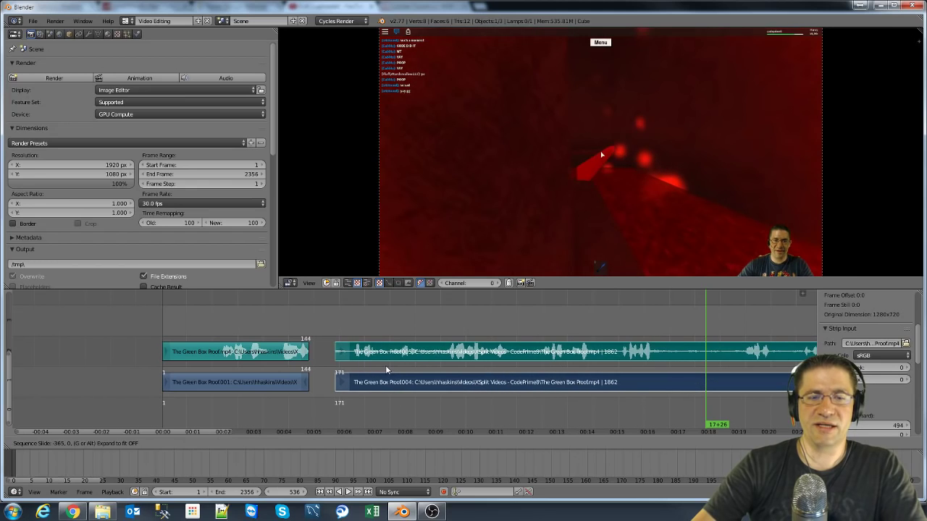
{"action": "left_click", "coordinate": [426, 370]}
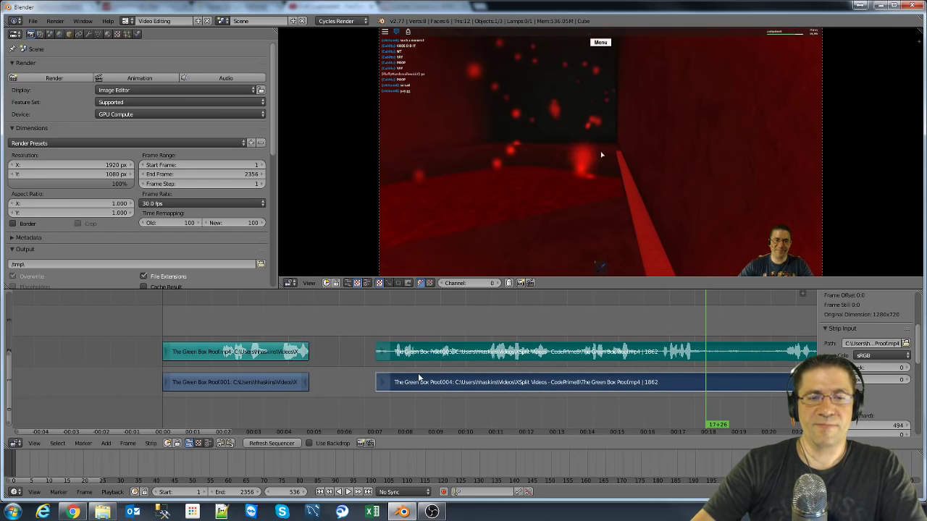
{"action": "left_click", "coordinate": [332, 369]}
Step: Add a Cross transition between the opening Proof001 strip and the Proof004 strip
{"action": "right_click", "coordinate": [263, 383]}
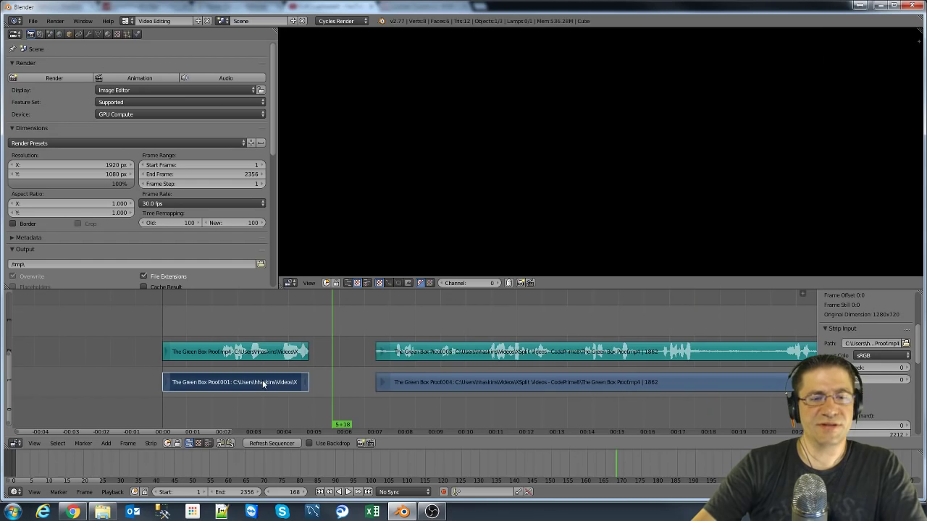
{"action": "right_click", "coordinate": [432, 385]}
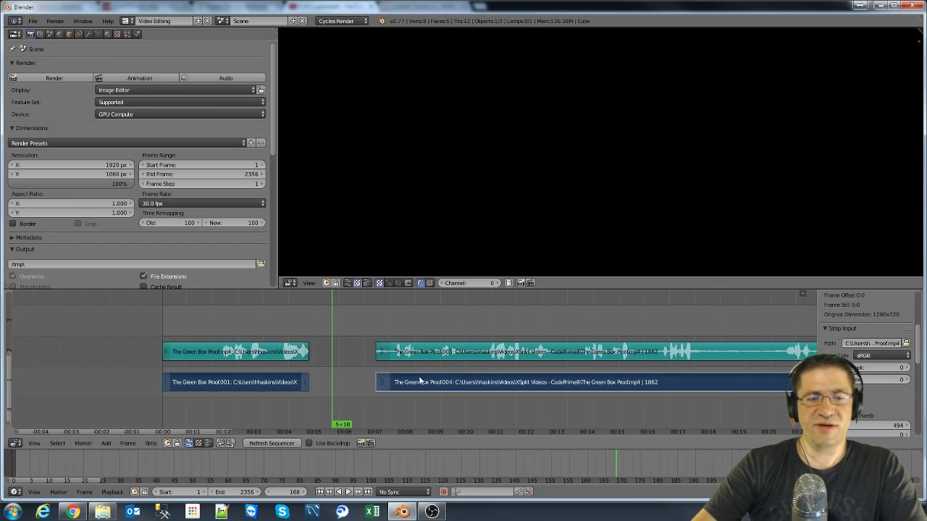
{"action": "left_click", "coordinate": [106, 443]}
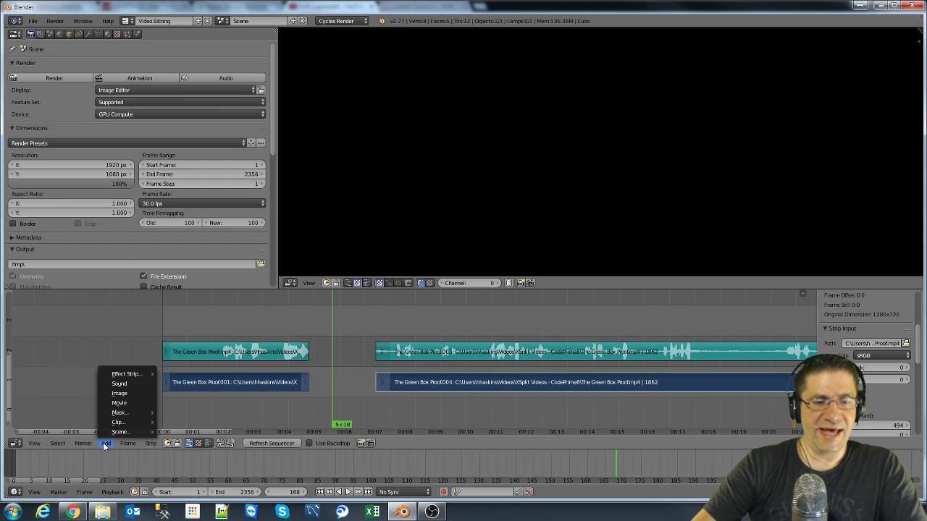
{"action": "mouse_move", "coordinate": [129, 375]}
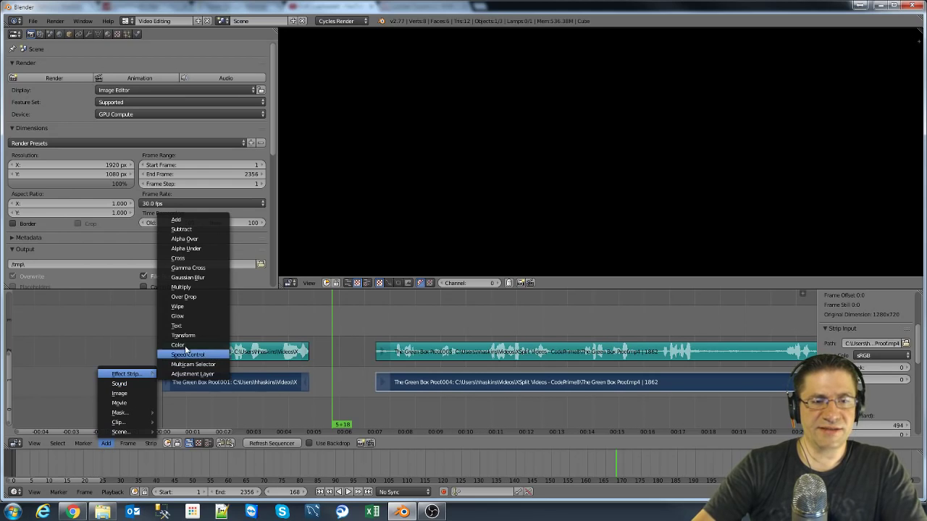
{"action": "left_click", "coordinate": [194, 259]}
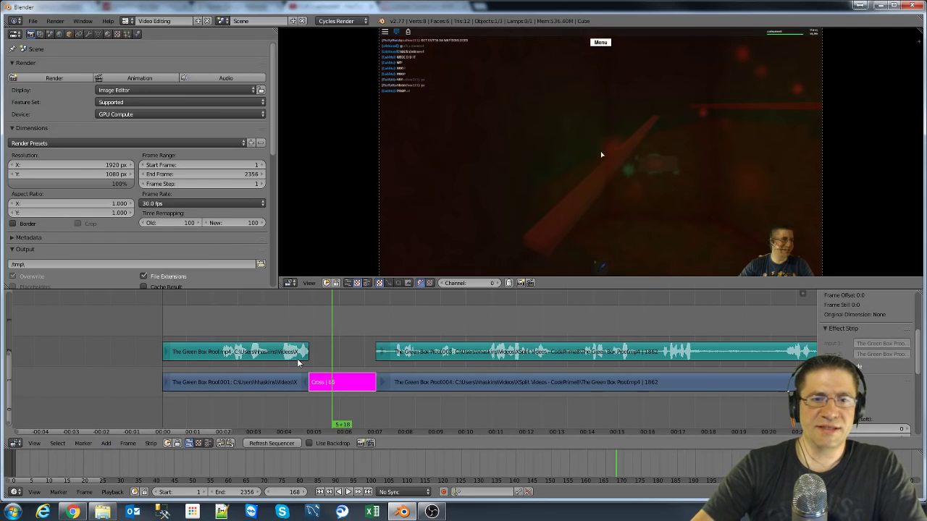
{"action": "key", "text": "alt+shift+a"}
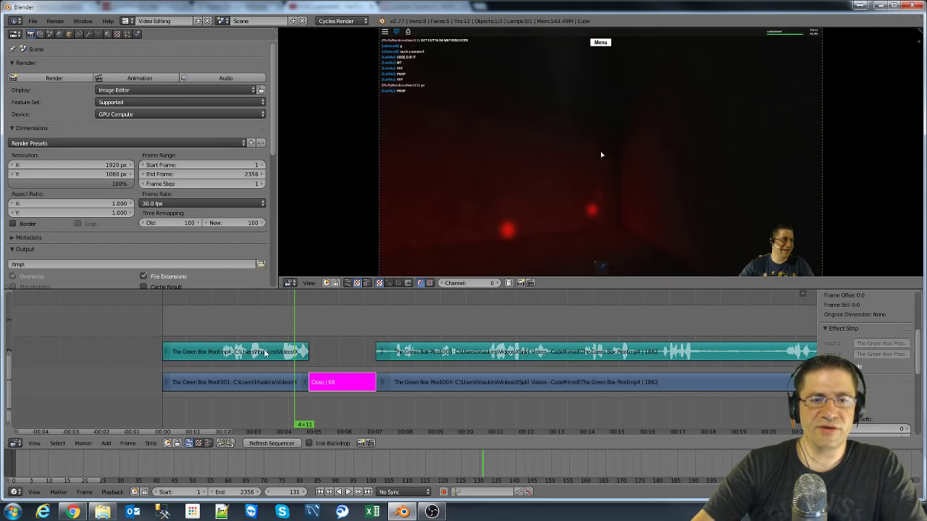
Step: Erase the audio strip above the clips
{"action": "right_click", "coordinate": [290, 353]}
{"action": "key", "text": "x"}
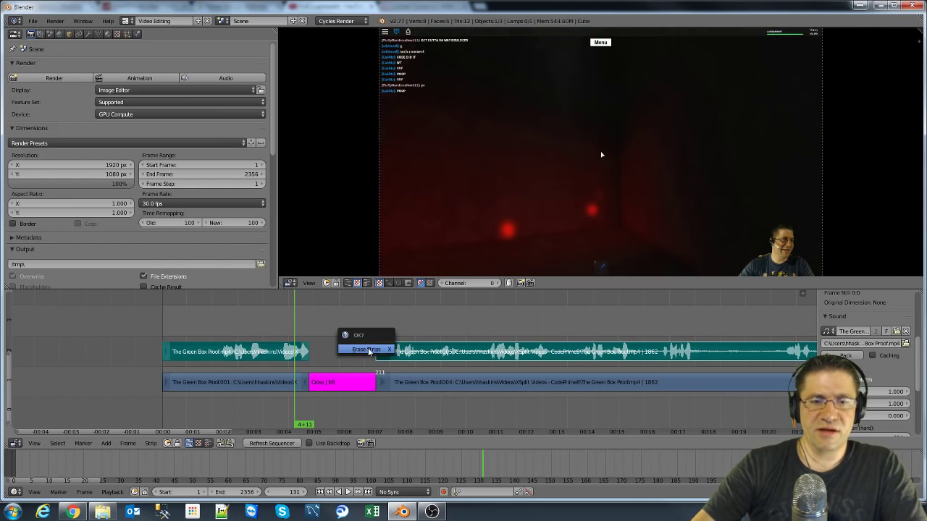
{"action": "left_click", "coordinate": [368, 351]}
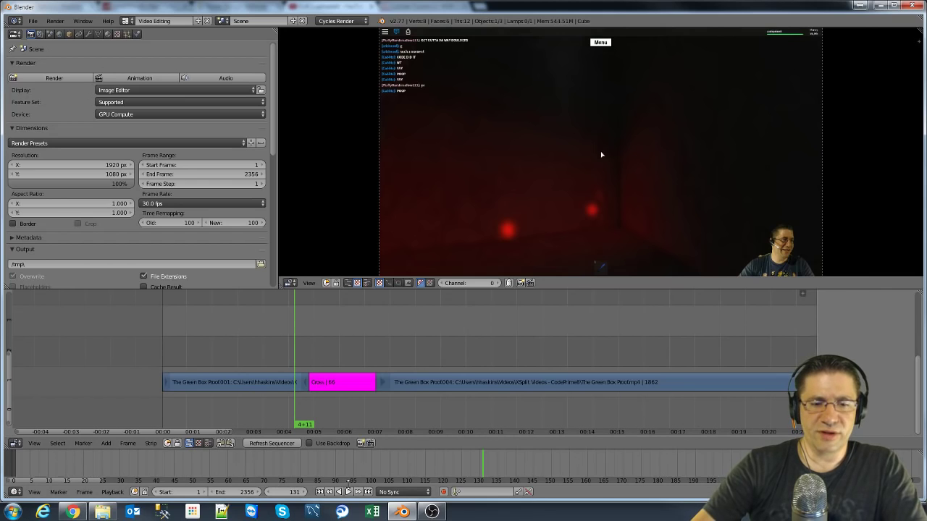
Step: Play and scrub around the Cross strip to review the cross-fade
{"action": "left_click", "coordinate": [347, 492]}
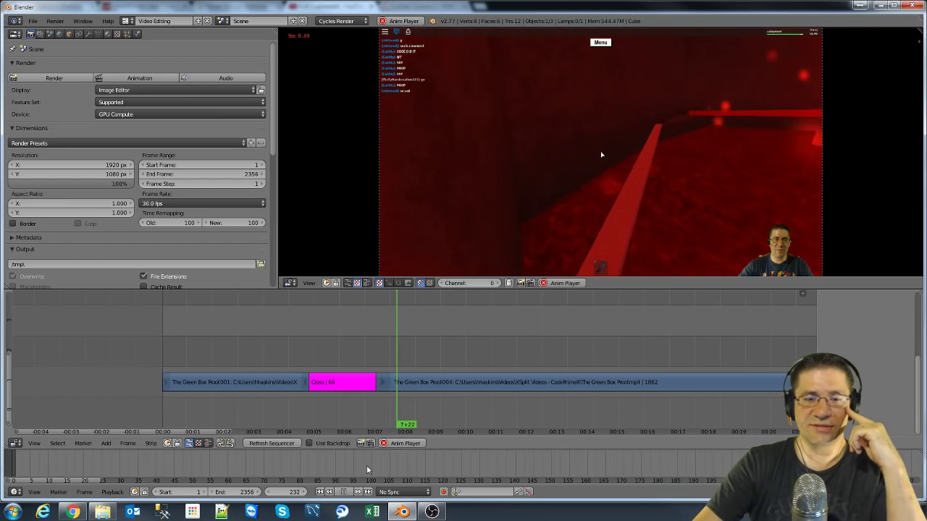
{"action": "key", "text": "alt+a"}
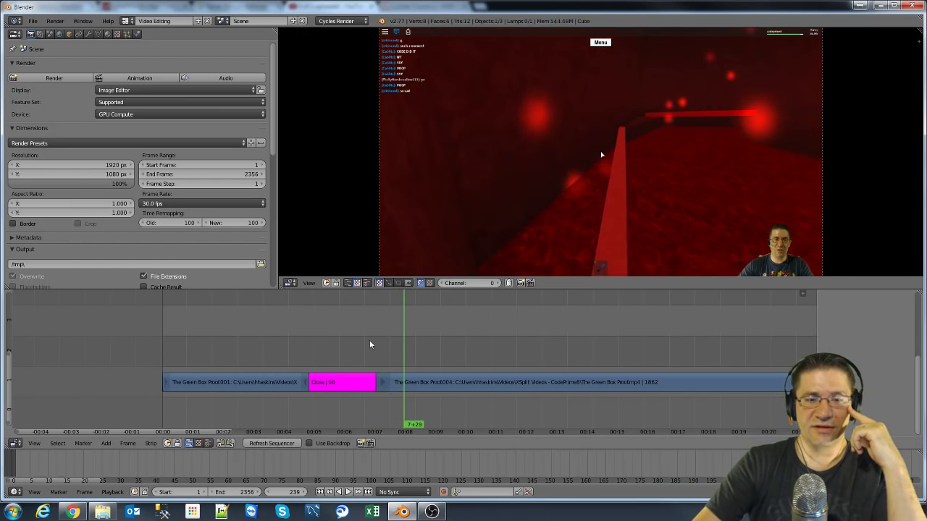
{"action": "left_click", "coordinate": [304, 349]}
{"action": "left_click", "coordinate": [348, 492]}
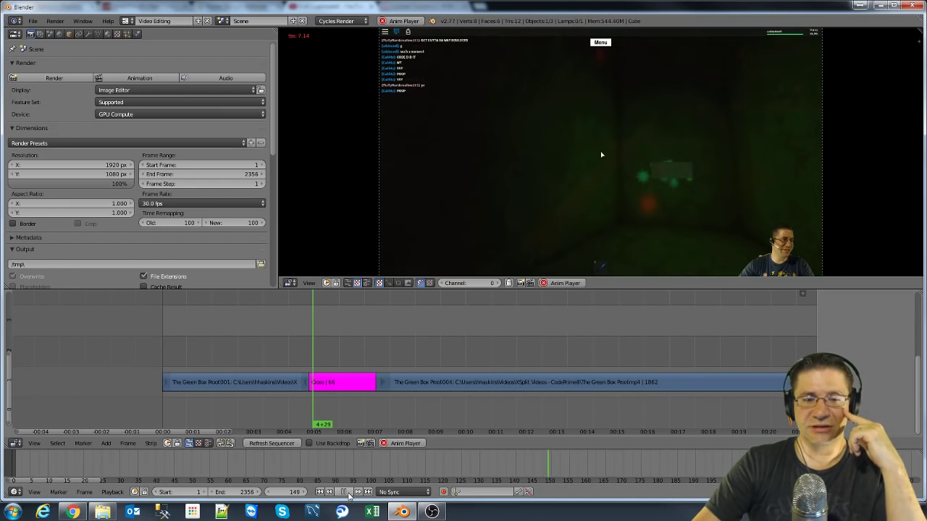
{"action": "left_click", "coordinate": [346, 492]}
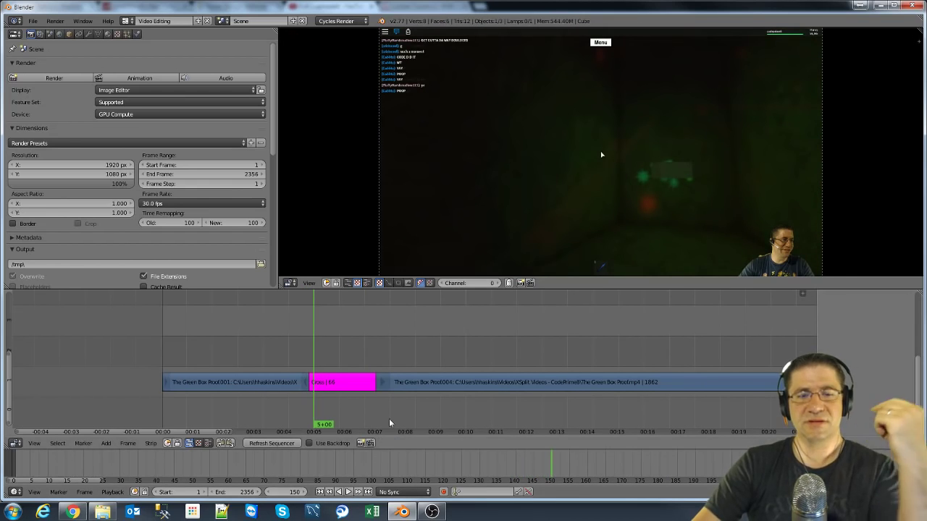
{"action": "left_click", "coordinate": [398, 338]}
Step: Undo the cuts, transition and deletions back to the full clip, then select its sound strip
{"action": "key", "text": "ctrl+z"}
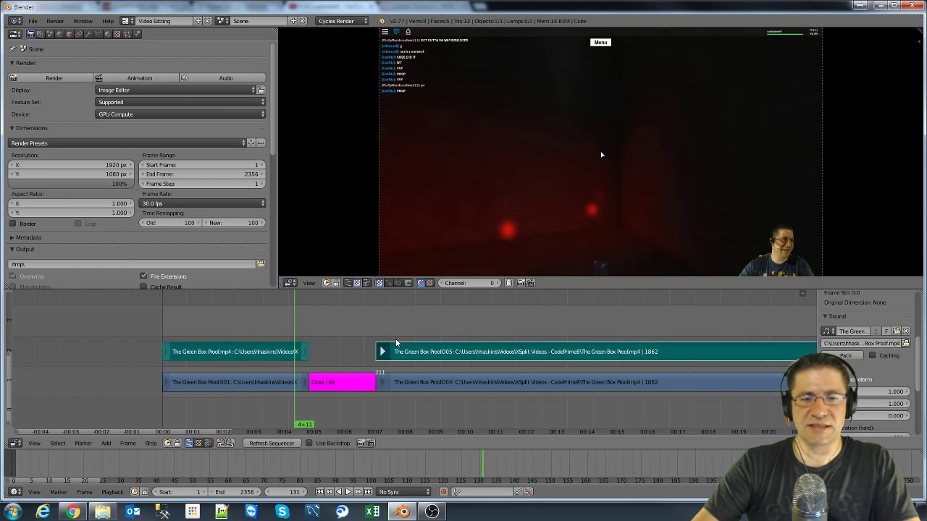
{"action": "key", "text": "n"}
{"action": "key", "text": "ctrl+z"}
{"action": "key", "text": "ctrl+z"}
{"action": "key", "text": "ctrl+z"}
{"action": "key", "text": "ctrl+z"}
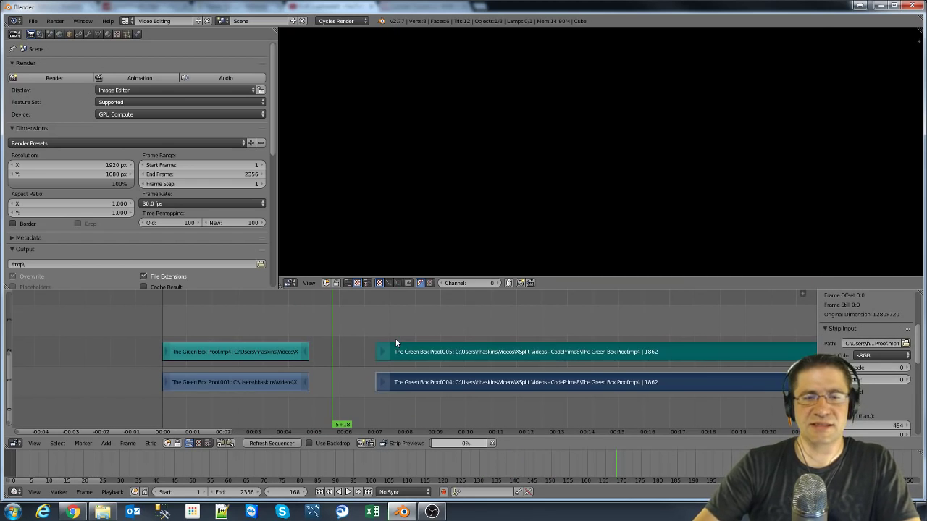
{"action": "key", "text": "ctrl+z"}
{"action": "key", "text": "ctrl+z"}
{"action": "key", "text": "ctrl+z"}
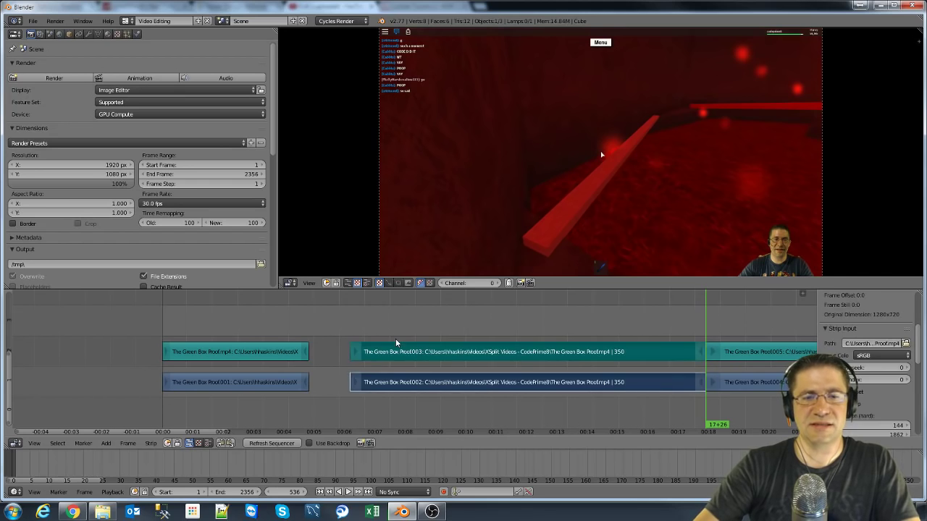
{"action": "key", "text": "ctrl+z"}
{"action": "key", "text": "ctrl+z"}
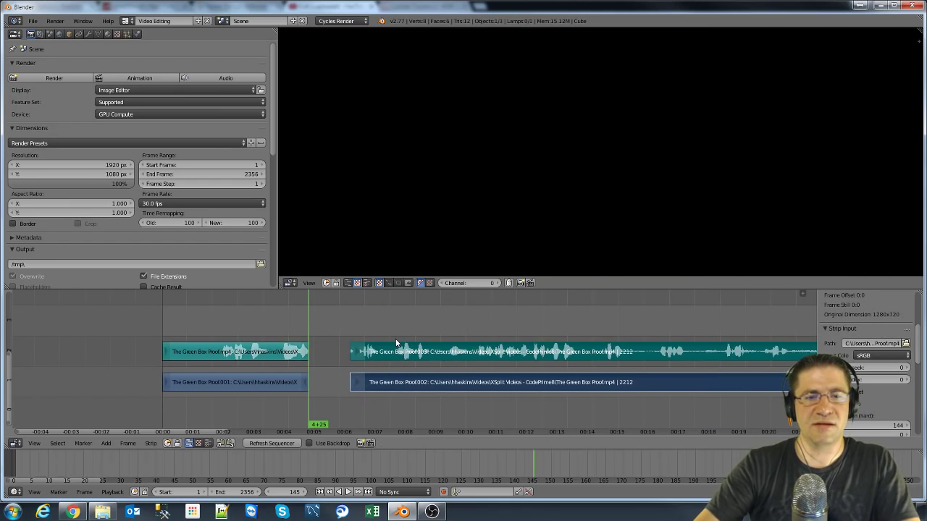
{"action": "key", "text": "ctrl+z"}
{"action": "key", "text": "ctrl+z"}
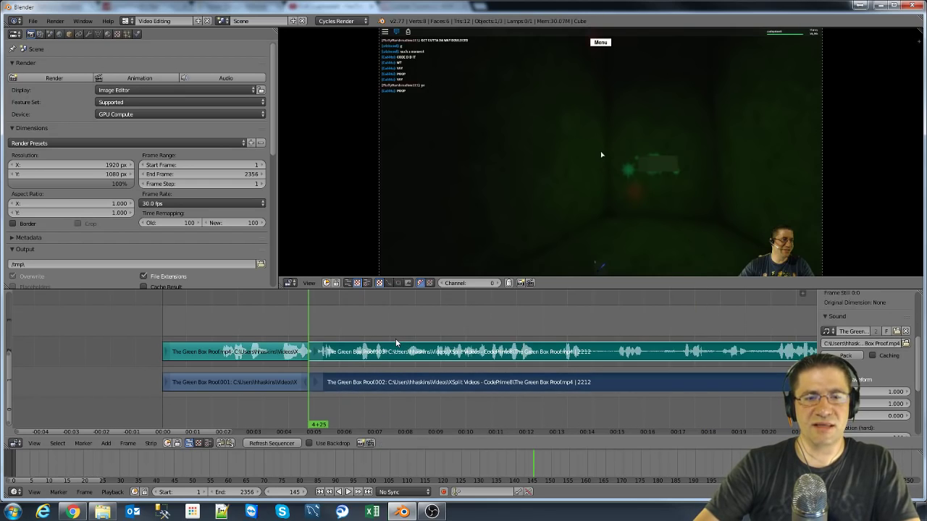
{"action": "key", "text": "ctrl+z"}
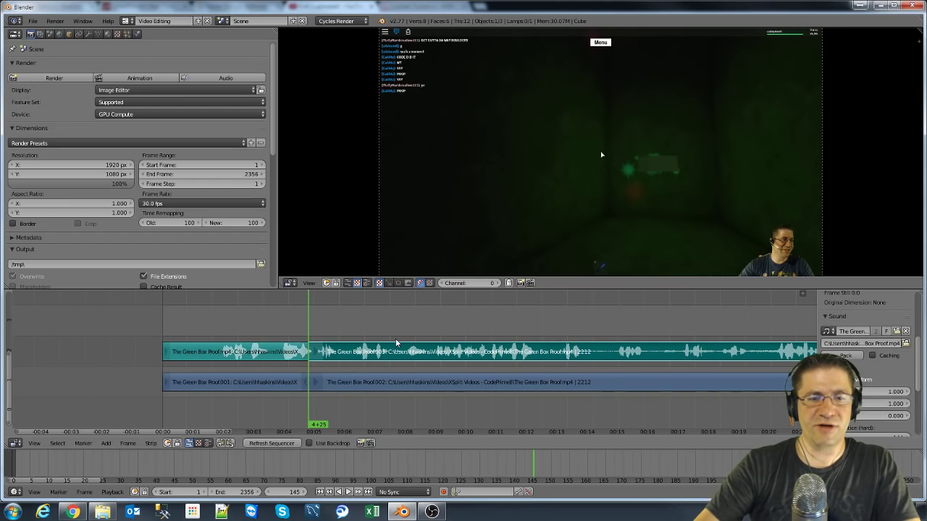
{"action": "key", "text": "ctrl+z"}
{"action": "key", "text": "ctrl+z"}
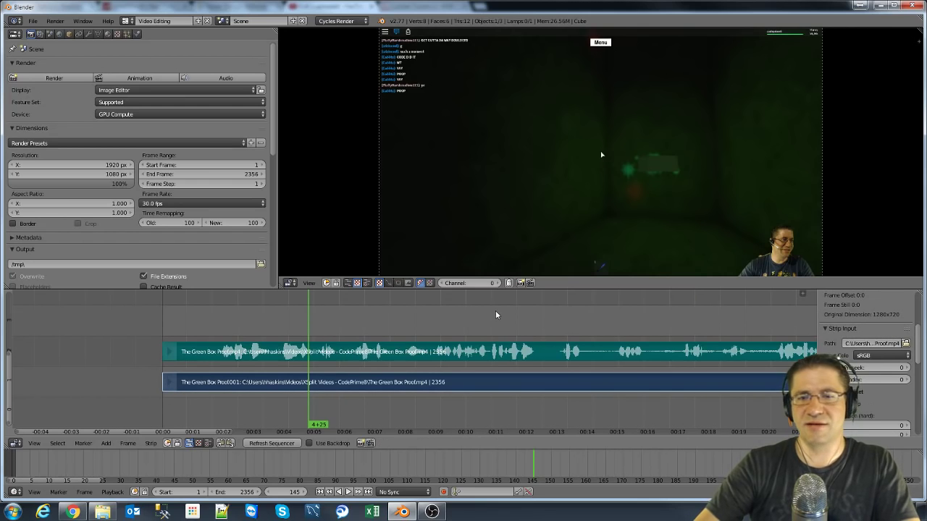
{"action": "right_click", "coordinate": [462, 347]}
Step: Erase the sound strip and move the playhead to frame 1442
{"action": "key", "text": "x"}
{"action": "left_click", "coordinate": [450, 349]}
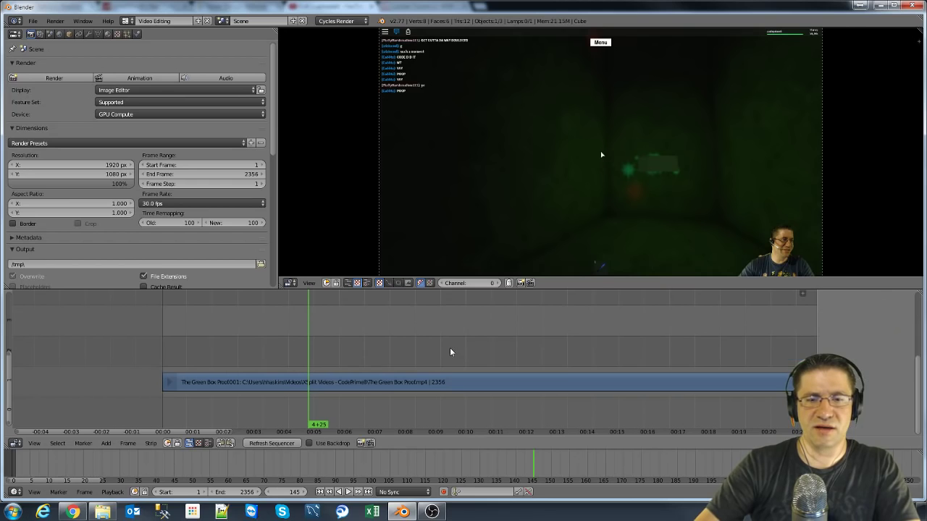
{"action": "key", "text": "n"}
{"action": "scroll", "coordinate": [602, 350], "scroll_direction": "down", "scroll_amount": 3}
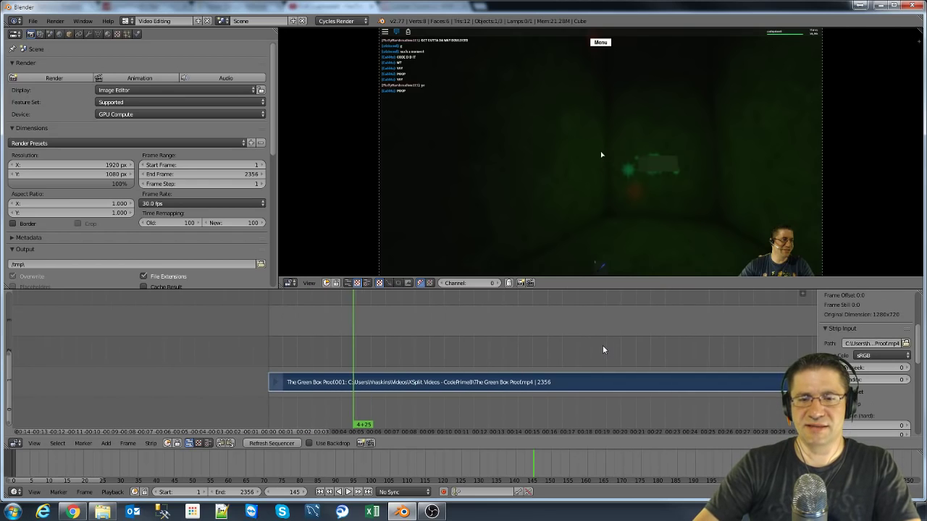
{"action": "left_click", "coordinate": [735, 361]}
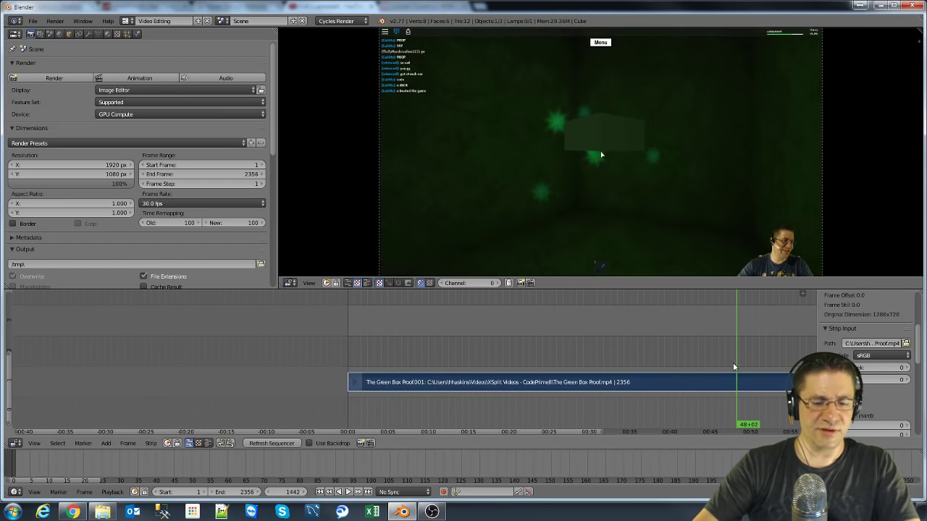
Step: Cut the video strip at 00:48 and erase the trailing piece, leaving 1441 frames
{"action": "key", "text": "k"}
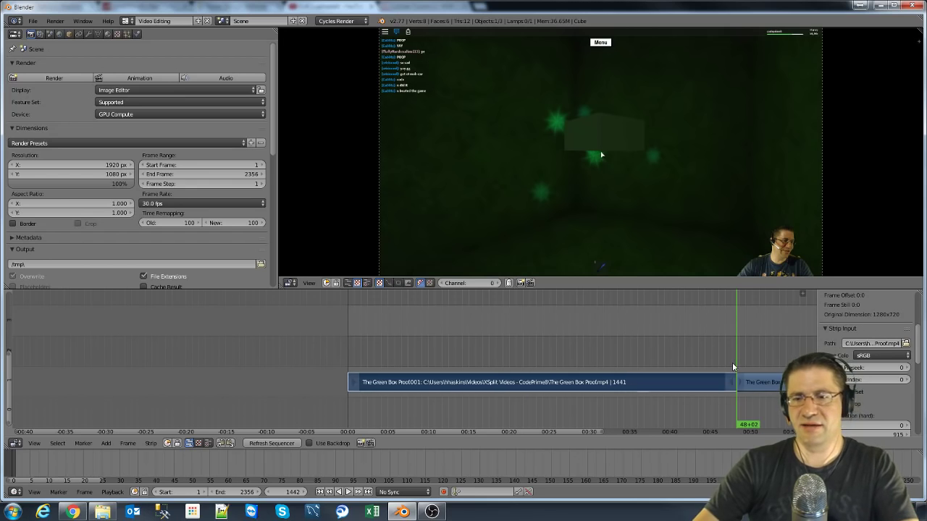
{"action": "key", "text": "x"}
{"action": "left_click", "coordinate": [765, 384]}
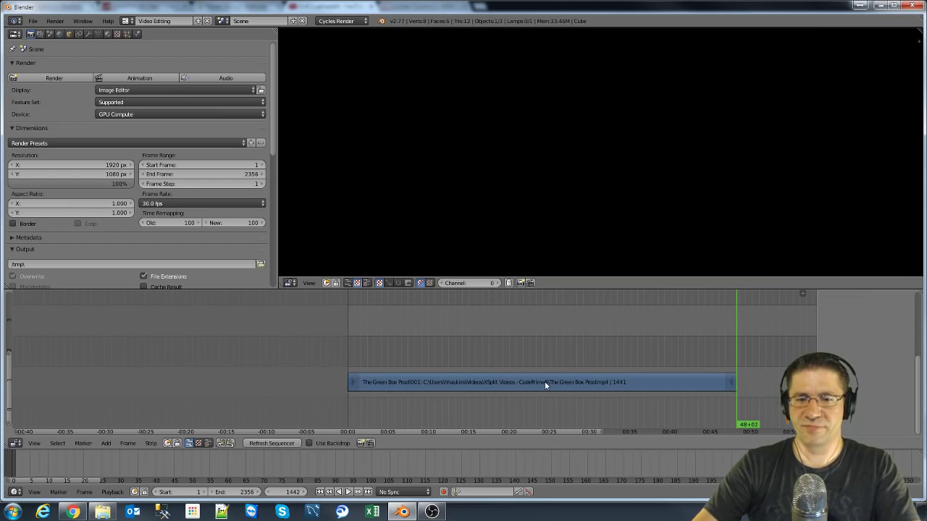
{"action": "scroll", "coordinate": [556, 380], "scroll_direction": "up", "scroll_amount": 3}
{"action": "middle_click_drag", "start_coordinate": [529, 333], "coordinate": [440, 328]}
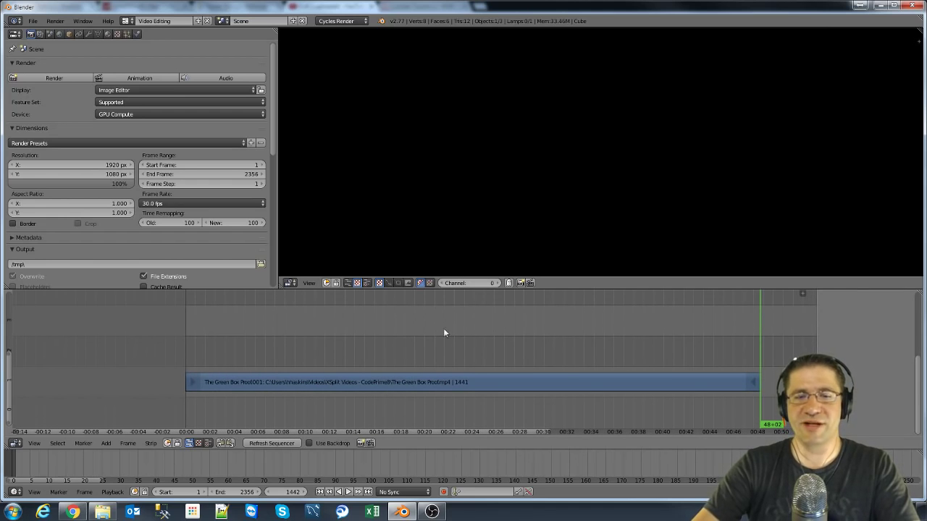
{"action": "right_click", "coordinate": [456, 382]}
{"action": "middle_click_drag", "start_coordinate": [459, 351], "coordinate": [435, 398]}
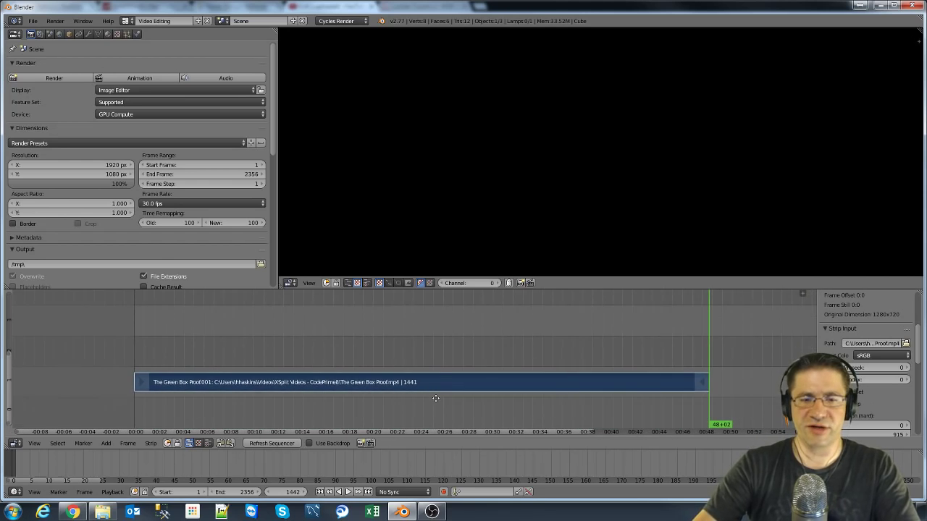
Step: Enable Proxy / Timecode at 25% for the video strip and rebuild its proxy and timecode indices
{"action": "left_click", "coordinate": [404, 331]}
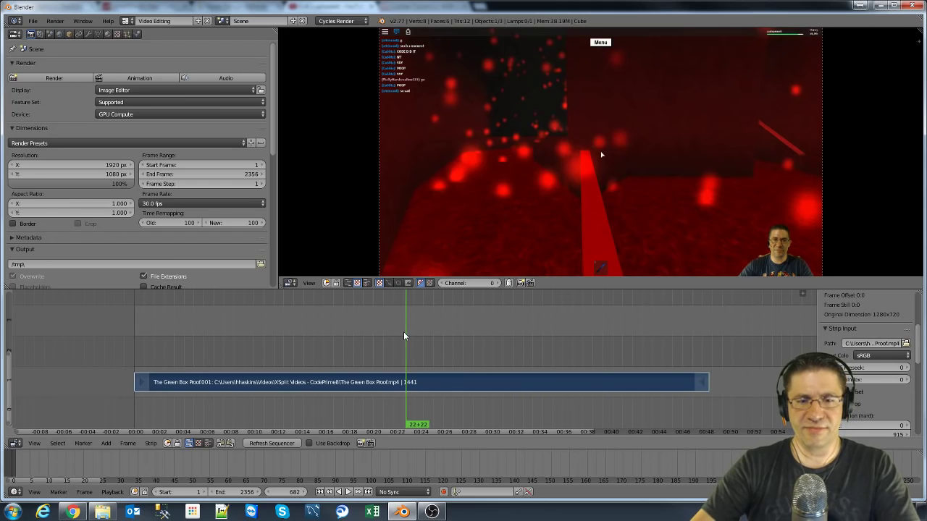
{"action": "scroll", "coordinate": [871, 366], "scroll_direction": "down", "scroll_amount": 2}
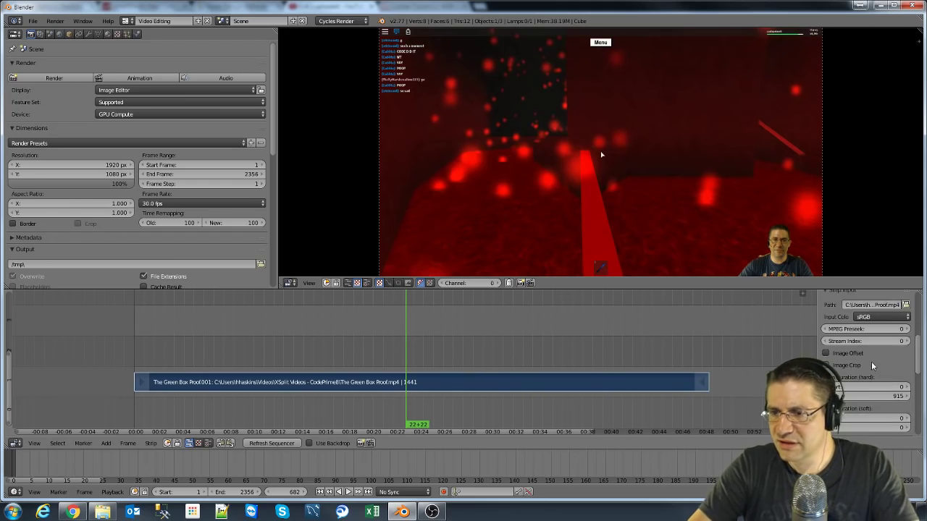
{"action": "scroll", "coordinate": [871, 366], "scroll_direction": "down", "scroll_amount": 8}
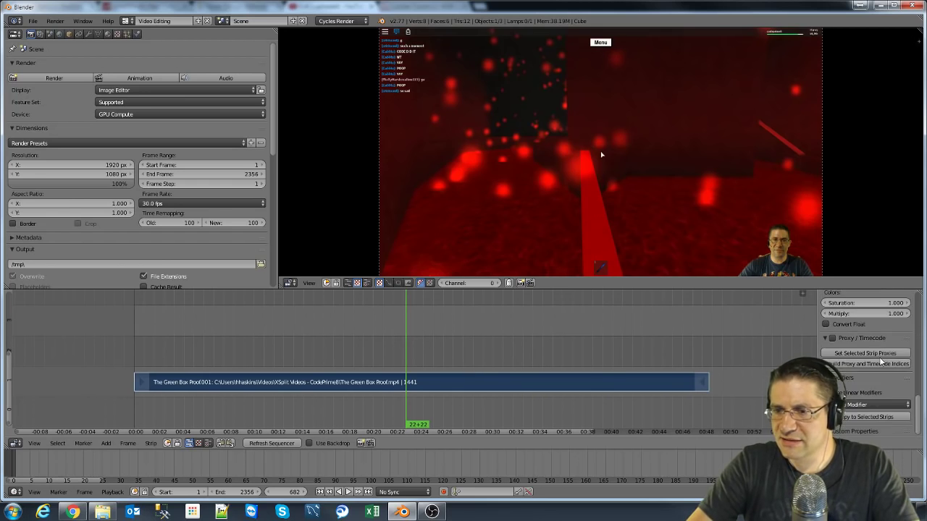
{"action": "left_click", "coordinate": [833, 338]}
{"action": "scroll", "coordinate": [847, 339], "scroll_direction": "down", "scroll_amount": 2}
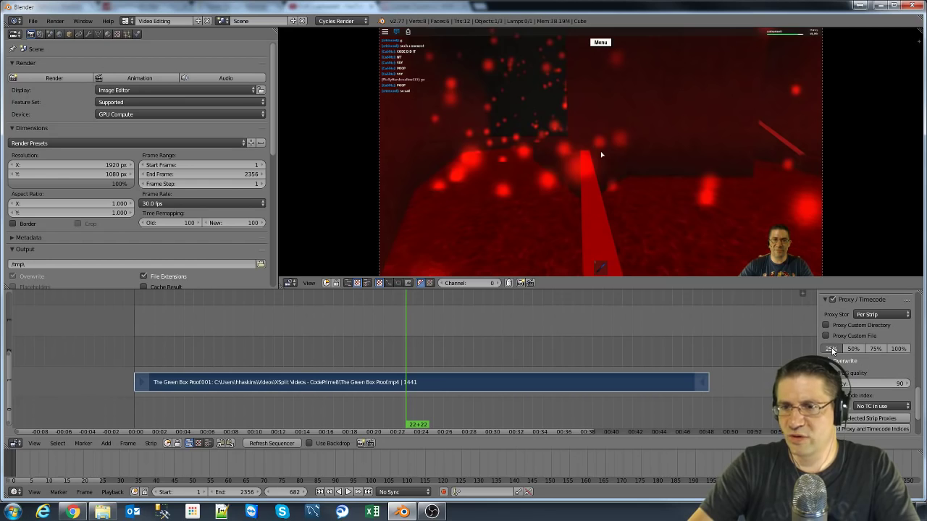
{"action": "left_click", "coordinate": [831, 348]}
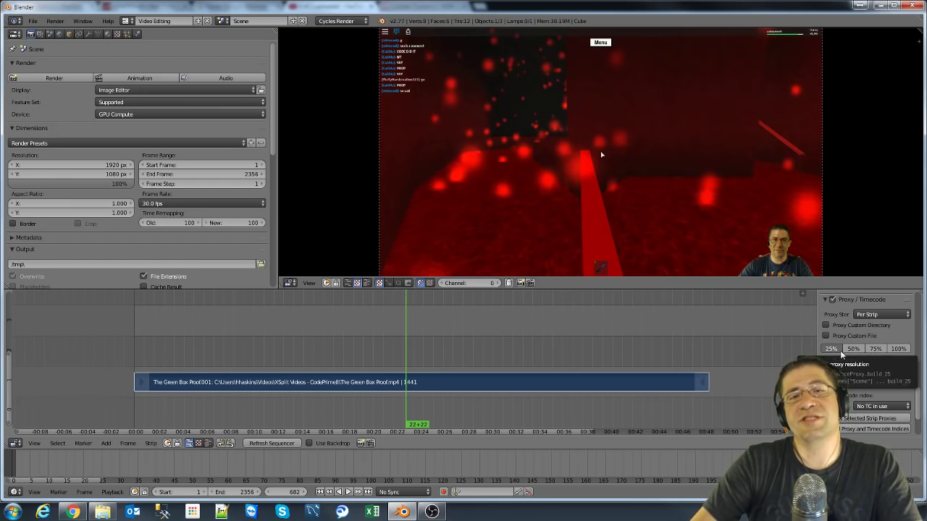
{"action": "scroll", "coordinate": [841, 353], "scroll_direction": "down", "scroll_amount": 2}
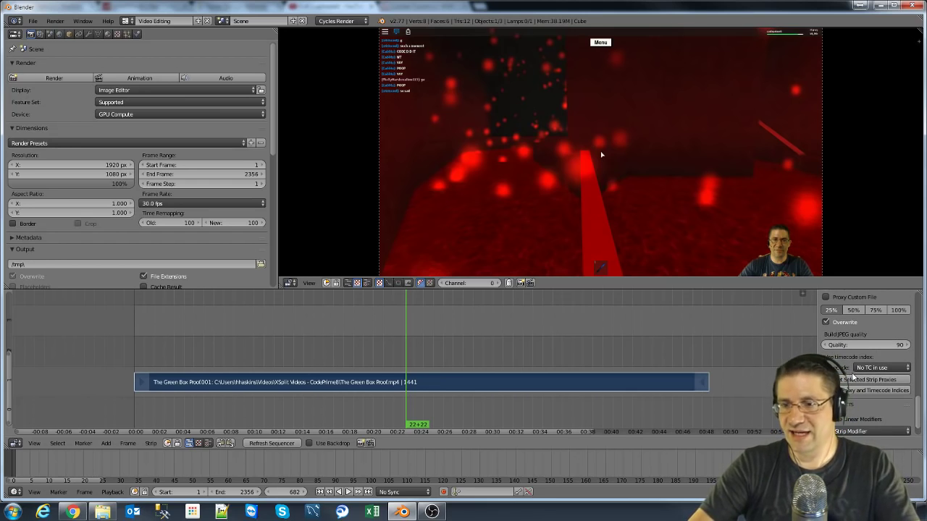
{"action": "scroll", "coordinate": [865, 371], "scroll_direction": "down", "scroll_amount": 1}
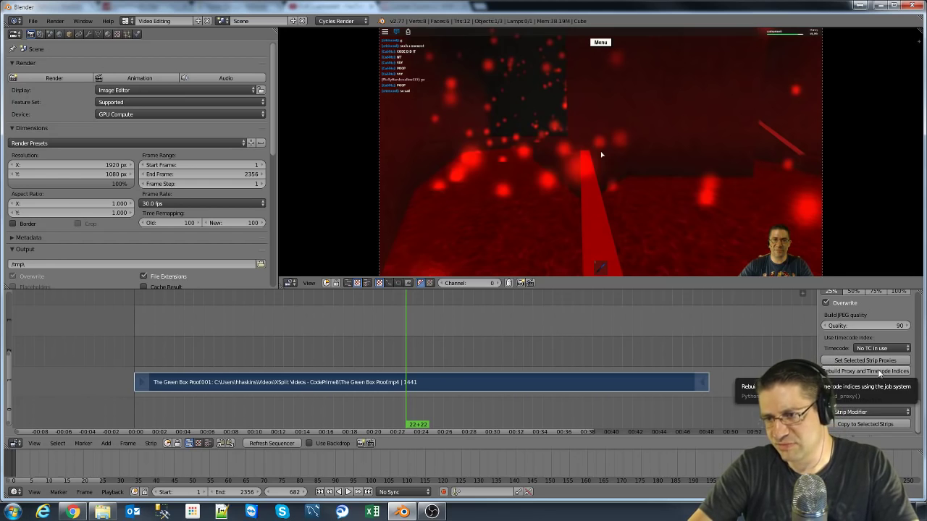
{"action": "left_click", "coordinate": [878, 371]}
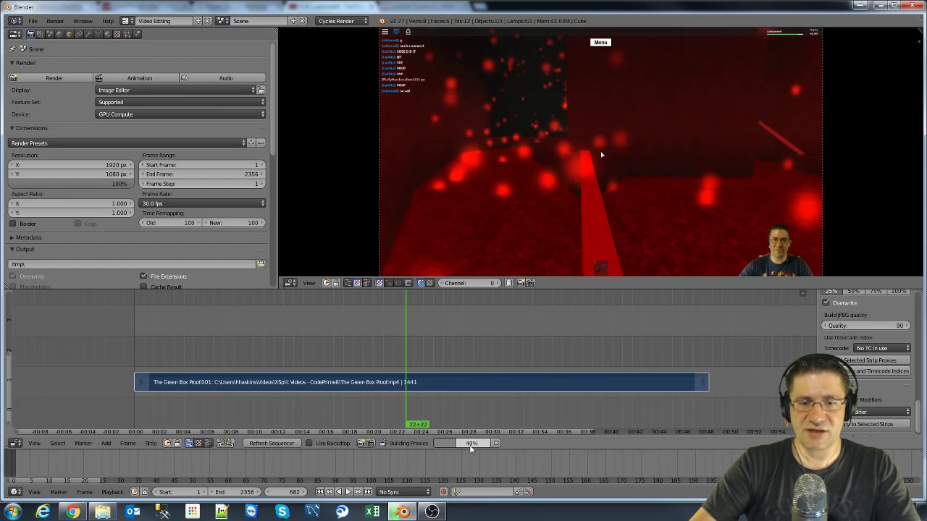
Step: Wait for the Building Proxies progress to reach 100% for the 1441-frame strip
{"action": "mouse_move", "coordinate": [470, 449]}
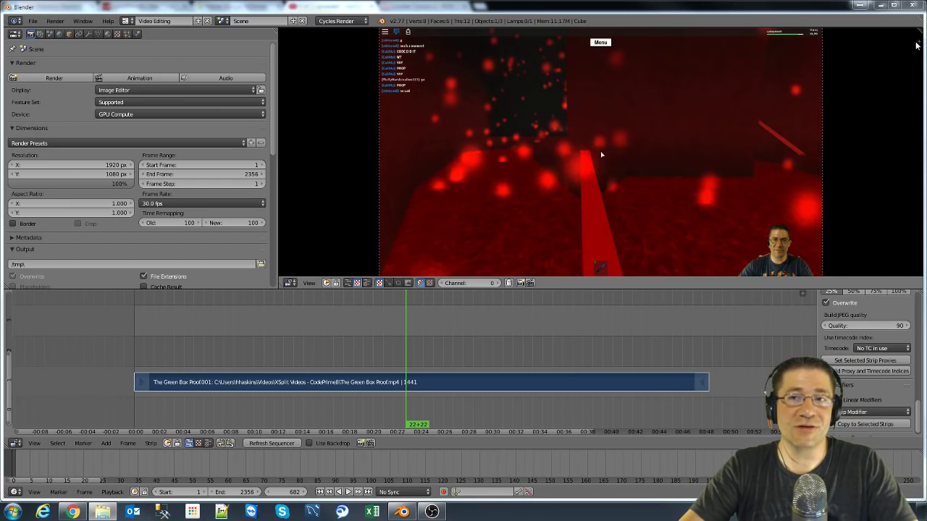
Step: Set the preview's Proxy render size to Proxy size 25%
{"action": "left_click_drag", "start_coordinate": [916, 42], "coordinate": [822, 145]}
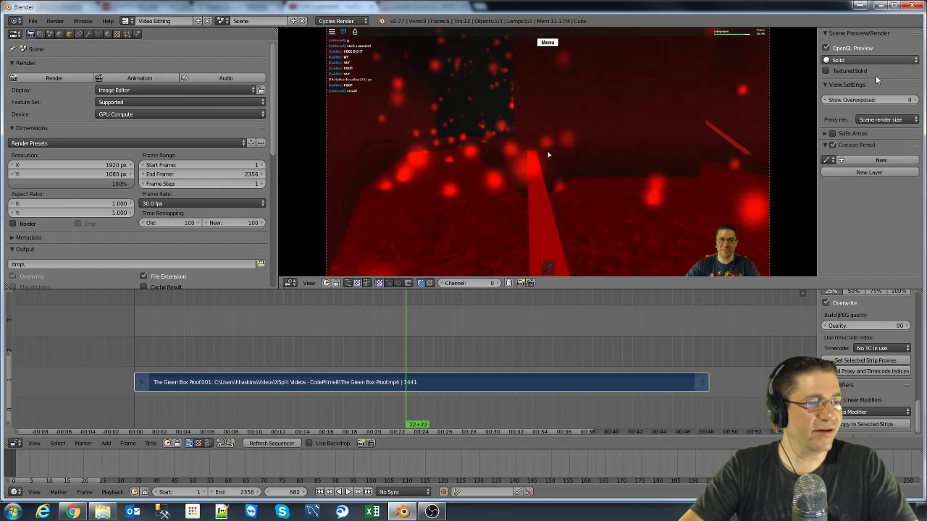
{"action": "left_click", "coordinate": [890, 120]}
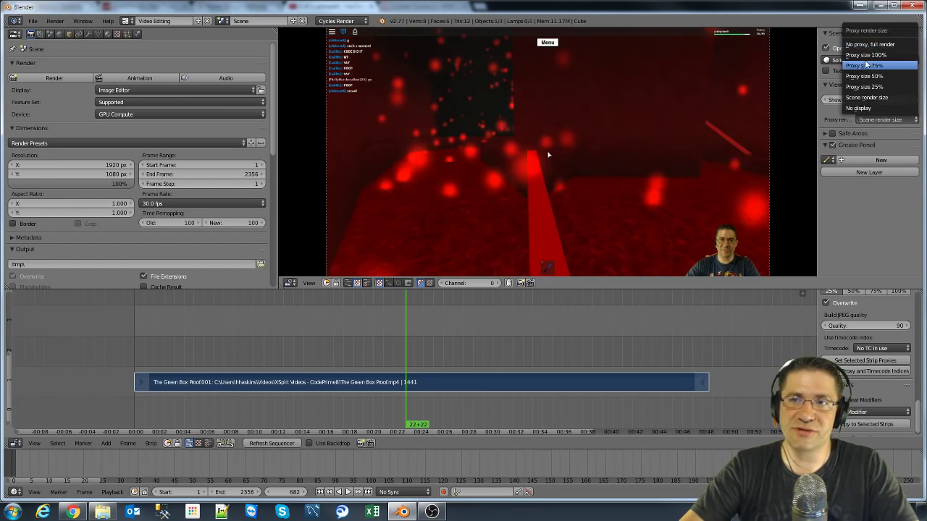
{"action": "left_click", "coordinate": [874, 88]}
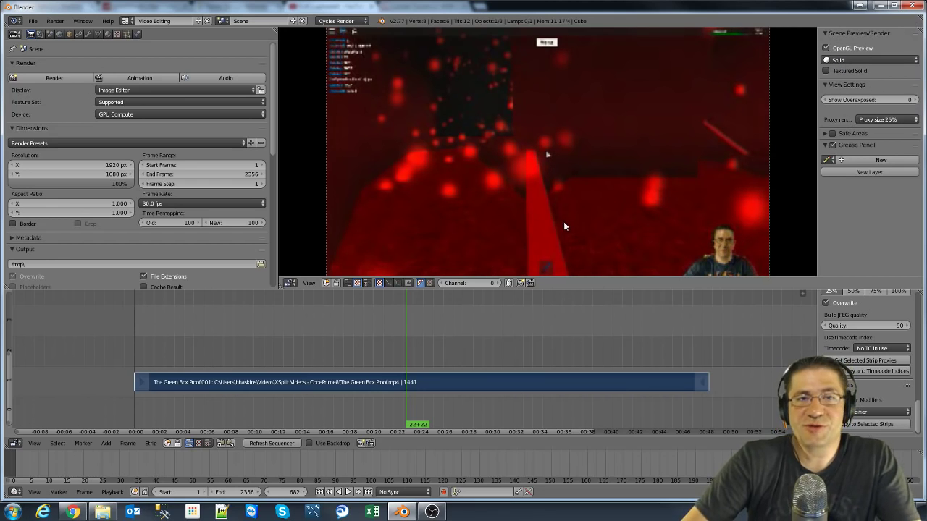
Step: Play and scrub the footage to find a cut point near 5 seconds
{"action": "left_click", "coordinate": [338, 351]}
{"action": "key", "text": "alt+a"}
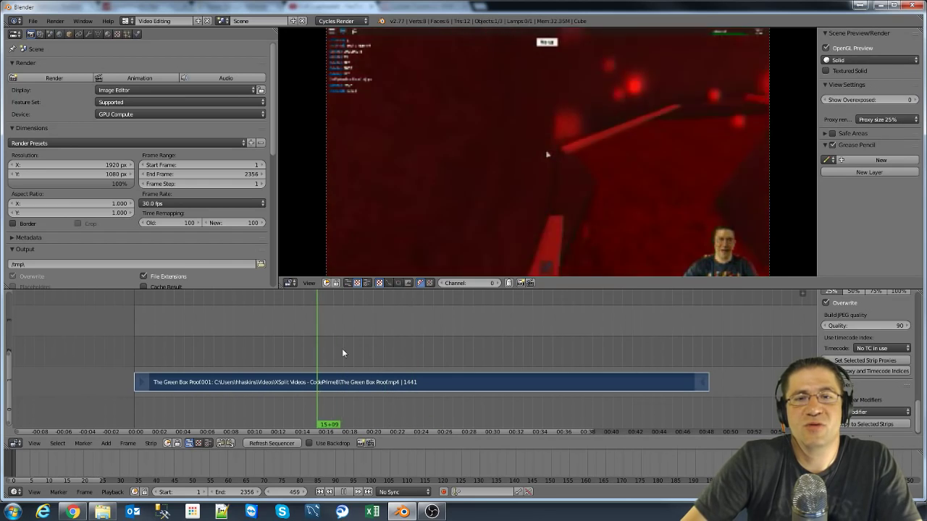
{"action": "left_click", "coordinate": [448, 343]}
{"action": "left_click_drag", "start_coordinate": [428, 346], "coordinate": [194, 322]}
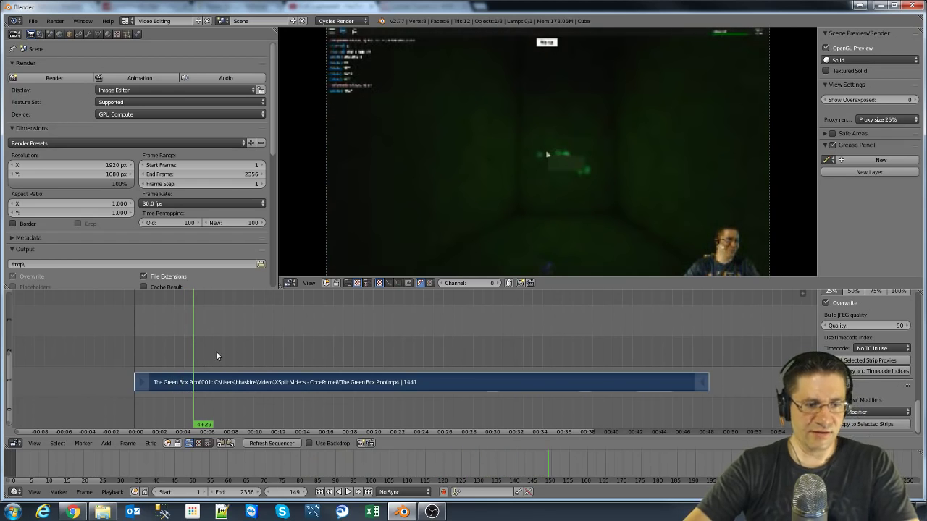
Step: Cut off and erase the opening piece, then slide the remaining strip to frame 0
{"action": "key", "text": "k"}
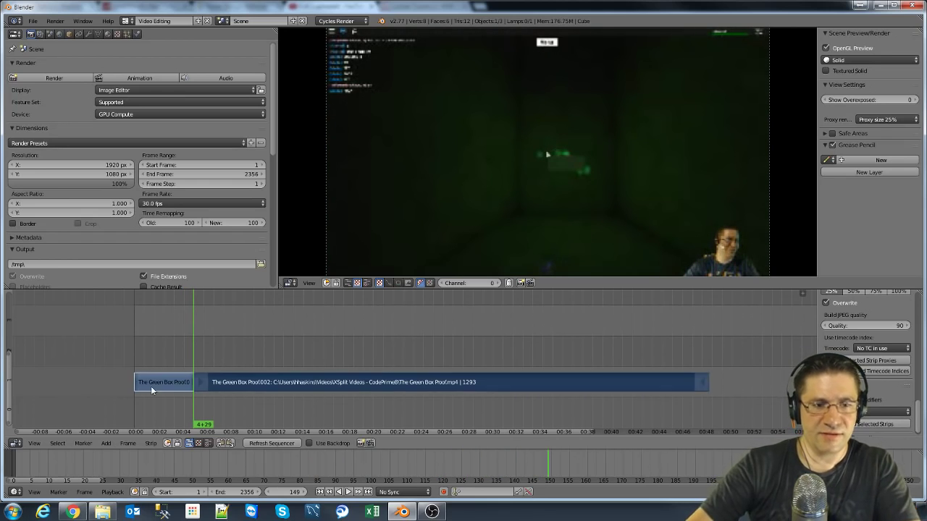
{"action": "right_click", "coordinate": [151, 382]}
{"action": "key", "text": "x"}
{"action": "left_click", "coordinate": [152, 375]}
{"action": "right_click_drag", "start_coordinate": [257, 384], "coordinate": [199, 389]}
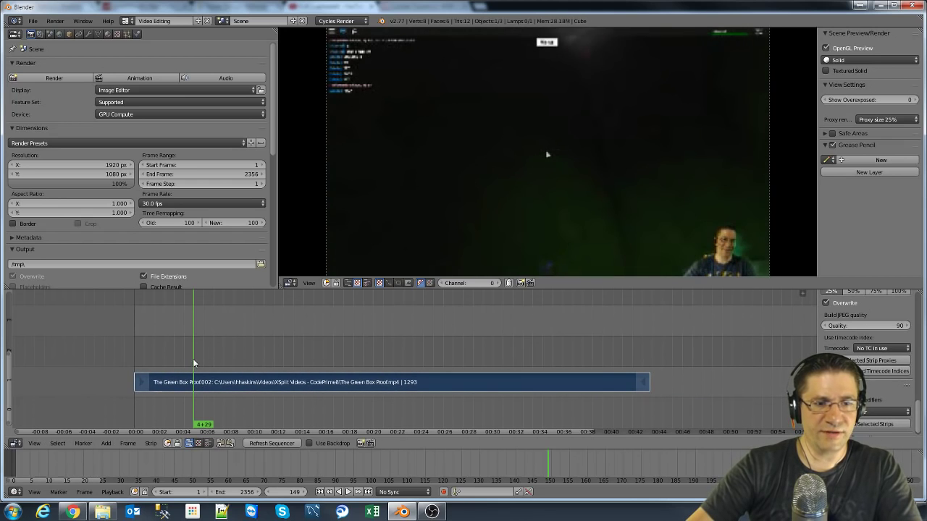
Step: Split the strip at about 33 seconds and play back the footage around the cut
{"action": "left_click_drag", "start_coordinate": [193, 359], "coordinate": [539, 368]}
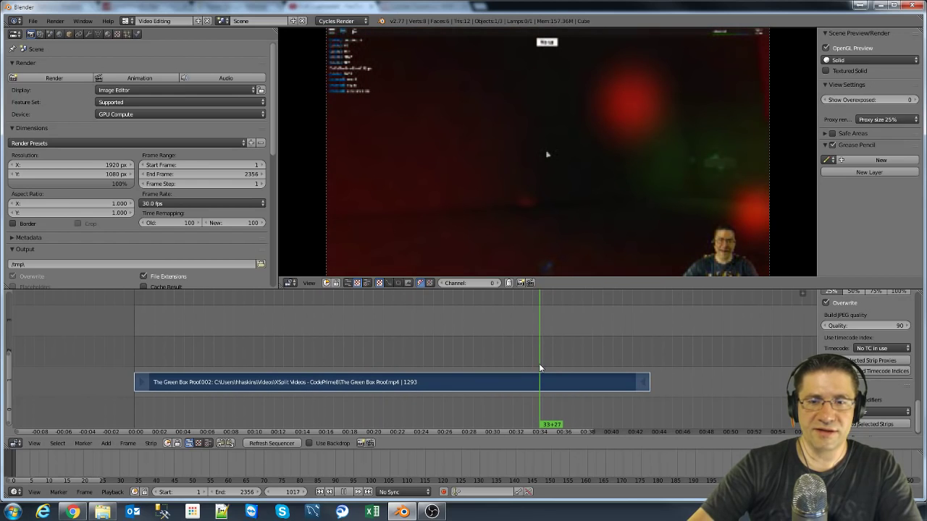
{"action": "key", "text": "k"}
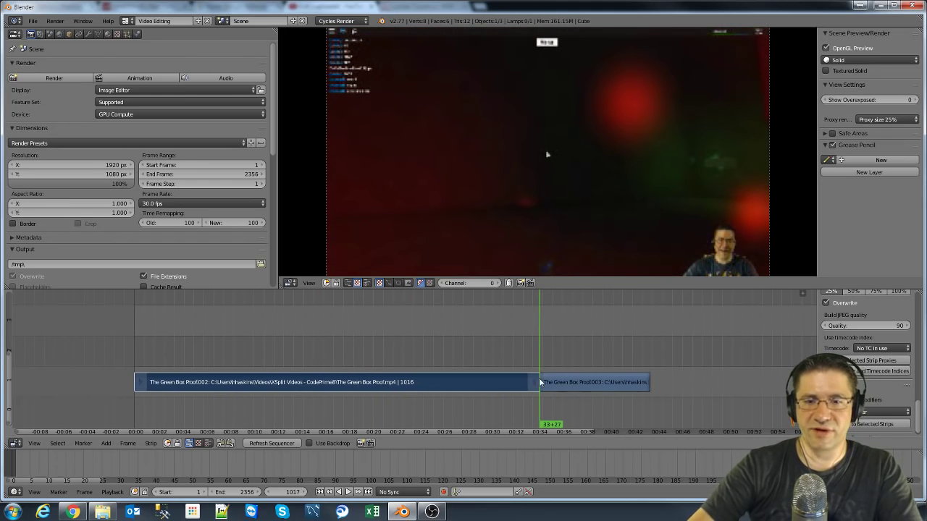
{"action": "key", "text": "alt+a"}
{"action": "left_click_drag", "start_coordinate": [559, 356], "coordinate": [648, 363]}
{"action": "key", "text": "alt+a"}
{"action": "left_click_drag", "start_coordinate": [492, 356], "coordinate": [212, 357]}
{"action": "key", "text": "alt+a"}
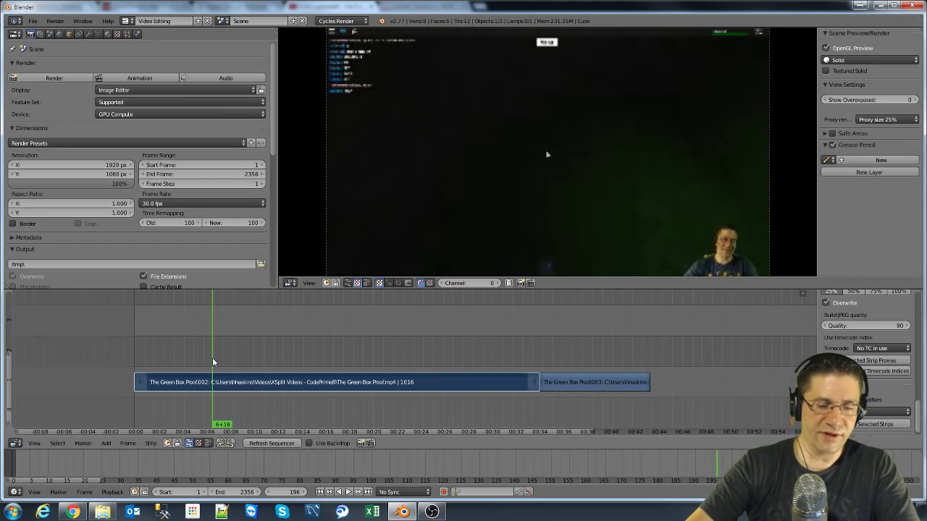
Step: Make a second cut in the clip and delete the middle piece between the cuts
{"action": "key", "text": "k"}
{"action": "right_click", "coordinate": [300, 380]}
{"action": "key", "text": "x"}
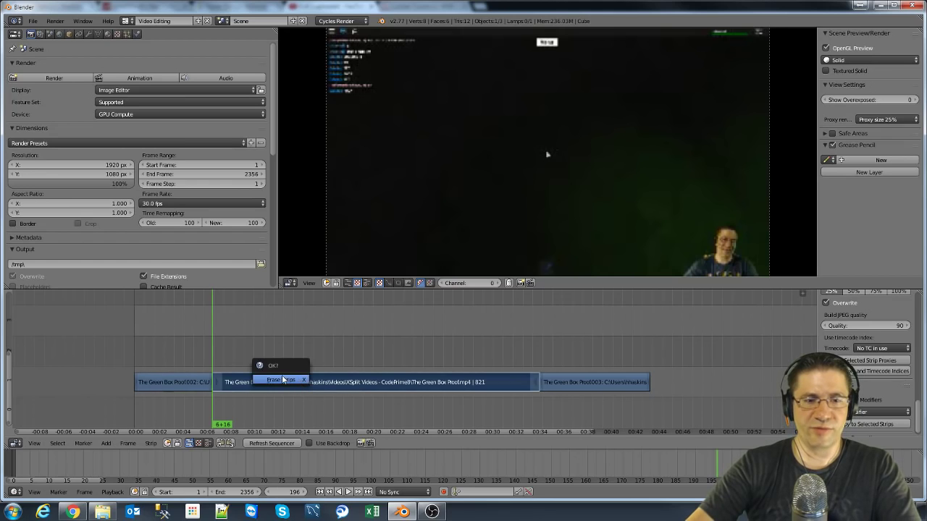
{"action": "left_click", "coordinate": [282, 380]}
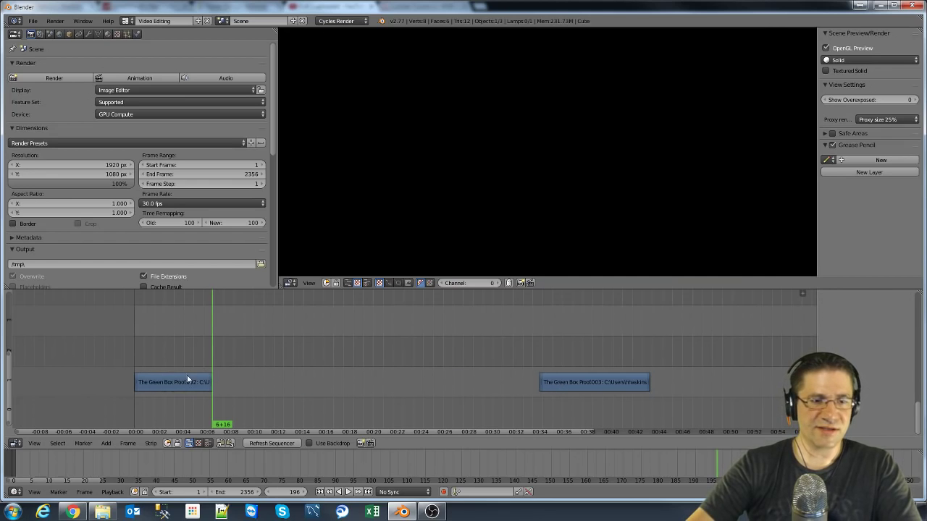
Step: Add a Speed Control effect strip to the opening Green Box Proof002 piece
{"action": "right_click", "coordinate": [187, 379]}
{"action": "key", "text": "g"}
{"action": "right_click", "coordinate": [186, 382]}
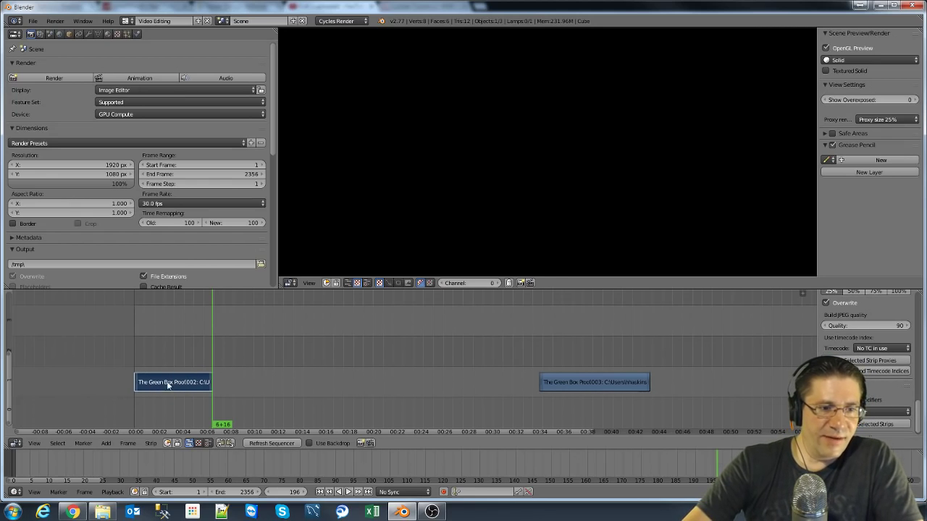
{"action": "left_click", "coordinate": [107, 444]}
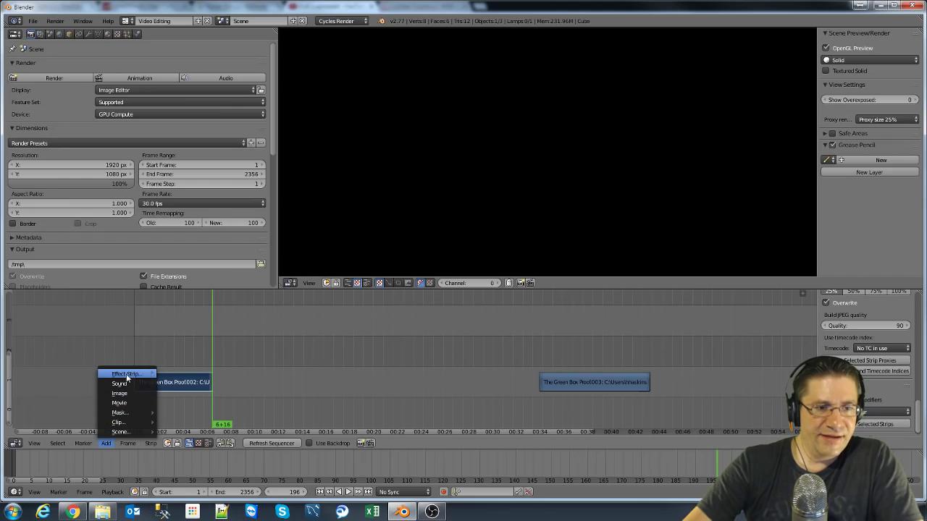
{"action": "mouse_move", "coordinate": [127, 377]}
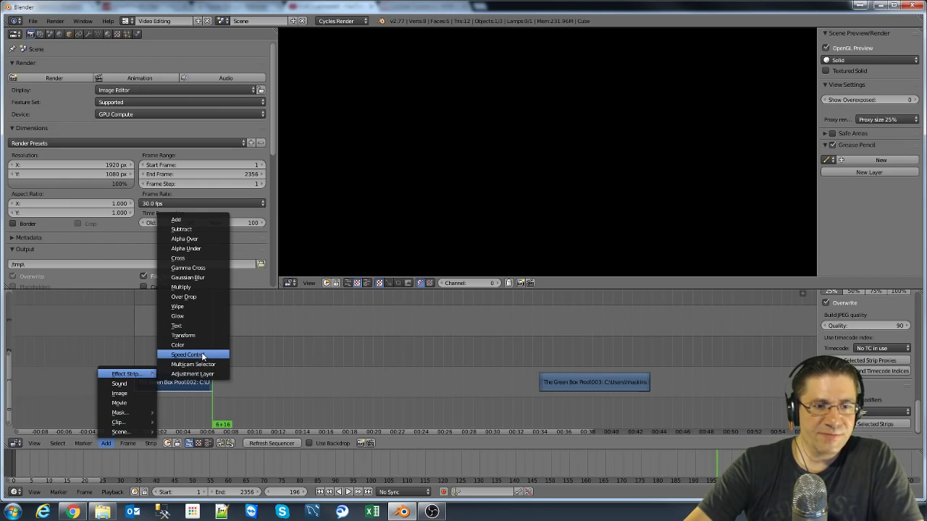
{"action": "left_click", "coordinate": [203, 355]}
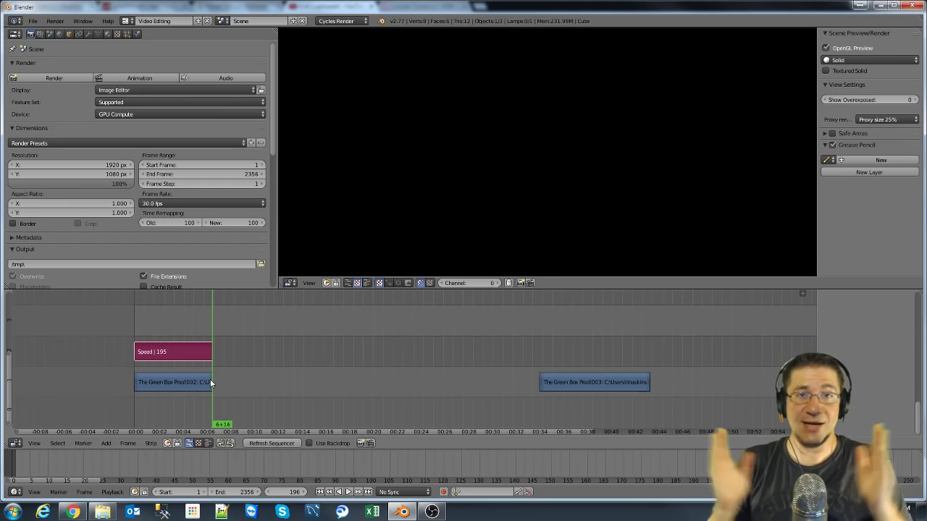
Step: End the first clip at frame 195 and shift the second Green Box Proof clip
{"action": "right_click", "coordinate": [211, 382]}
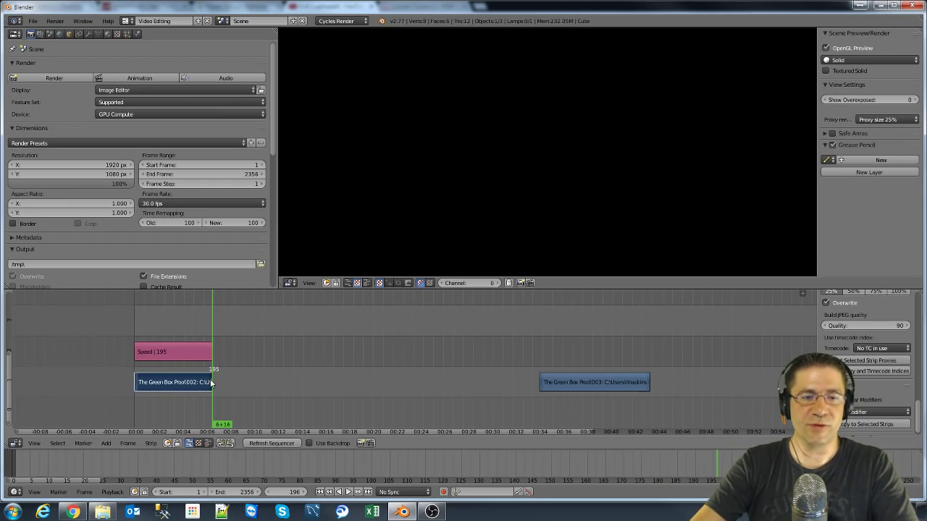
{"action": "key", "text": "g"}
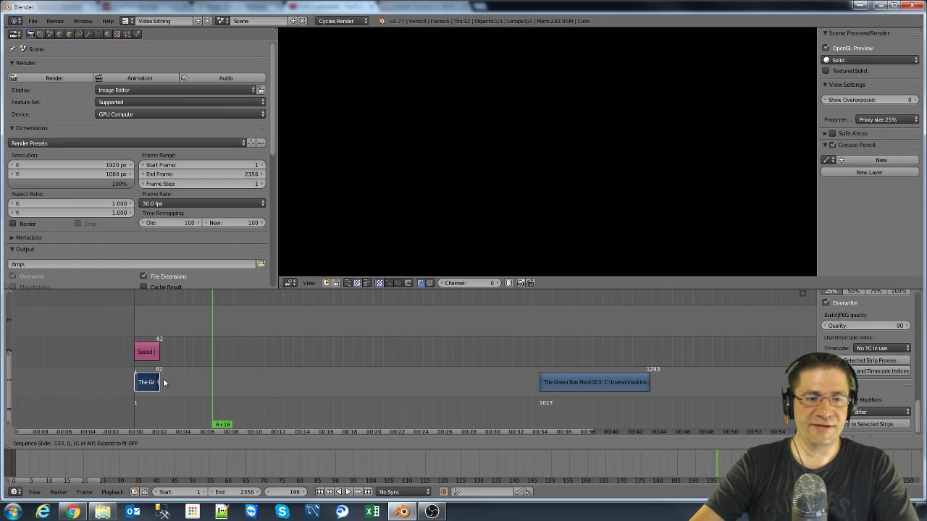
{"action": "left_click", "coordinate": [213, 382]}
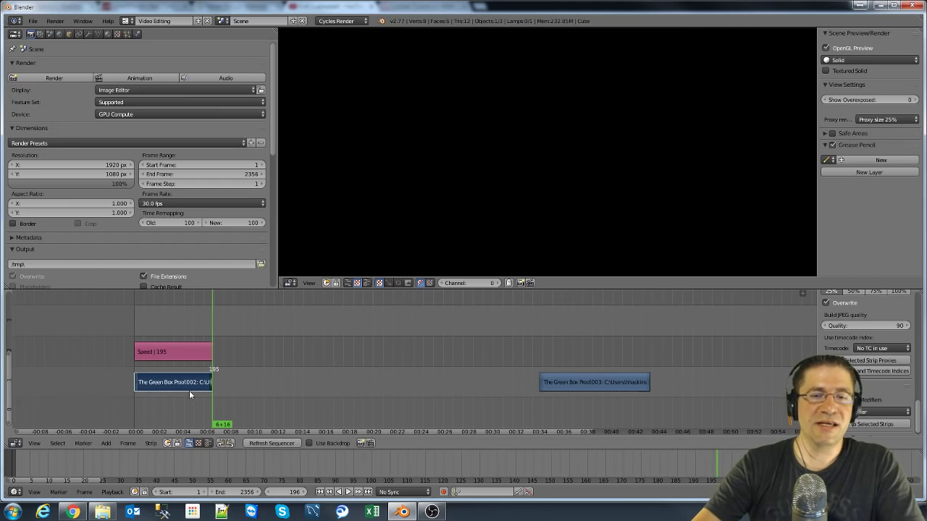
{"action": "right_click", "coordinate": [601, 387]}
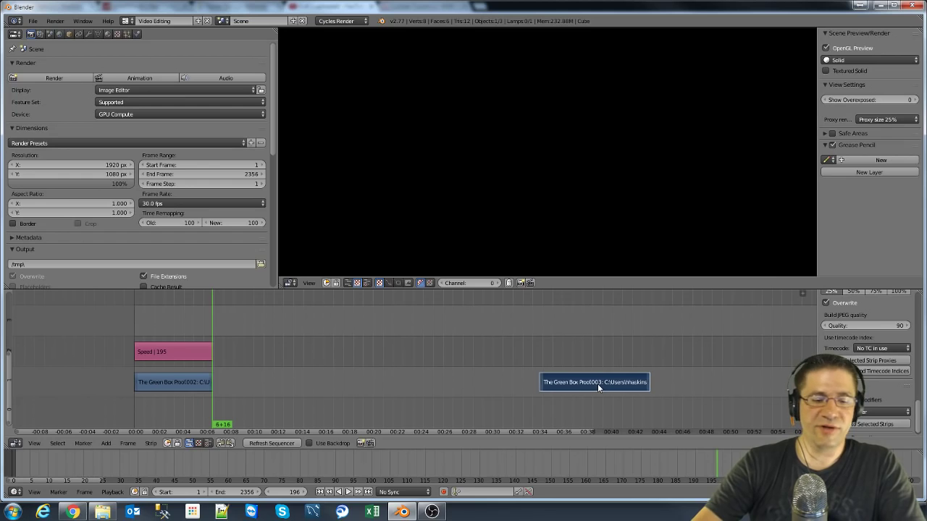
{"action": "key", "text": "g"}
{"action": "left_click", "coordinate": [558, 385]}
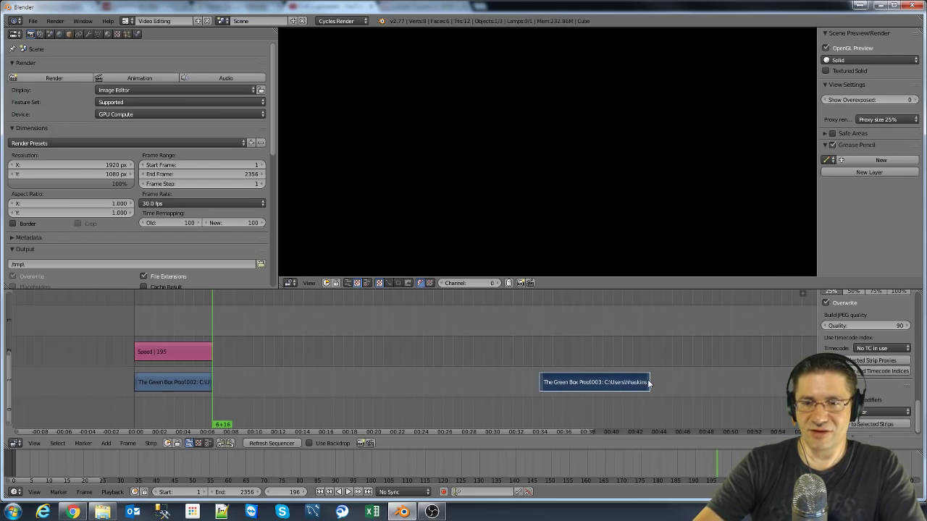
{"action": "key", "text": "g"}
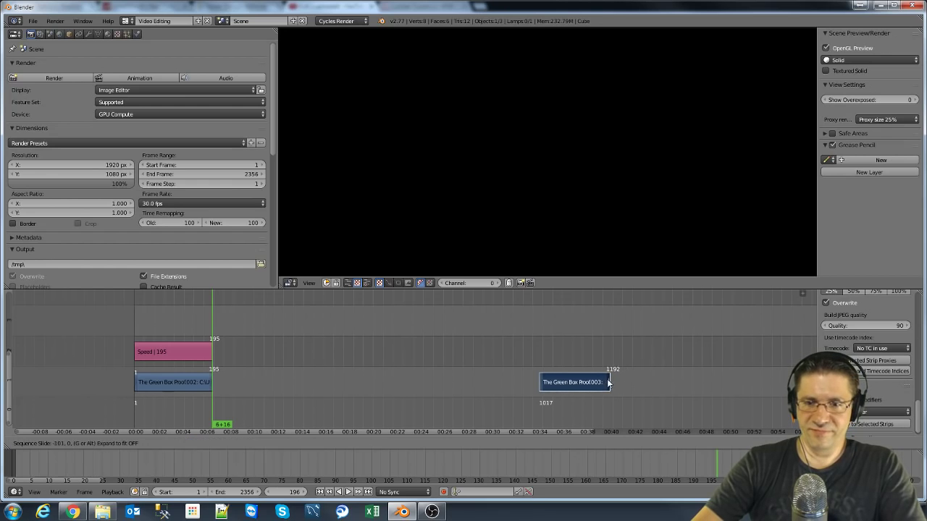
{"action": "key", "text": "Escape"}
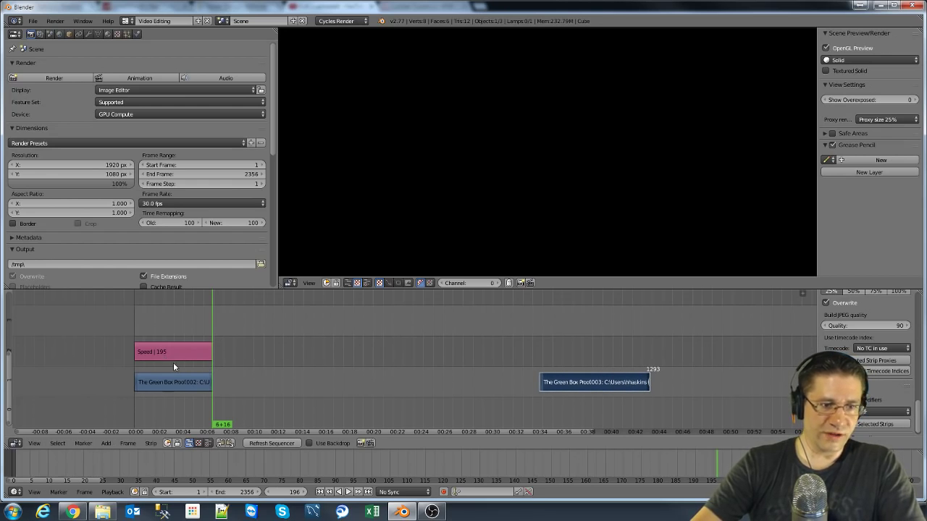
Step: Extend the first clip's end to frame 1013 and preview playback from the start
{"action": "right_click", "coordinate": [210, 380]}
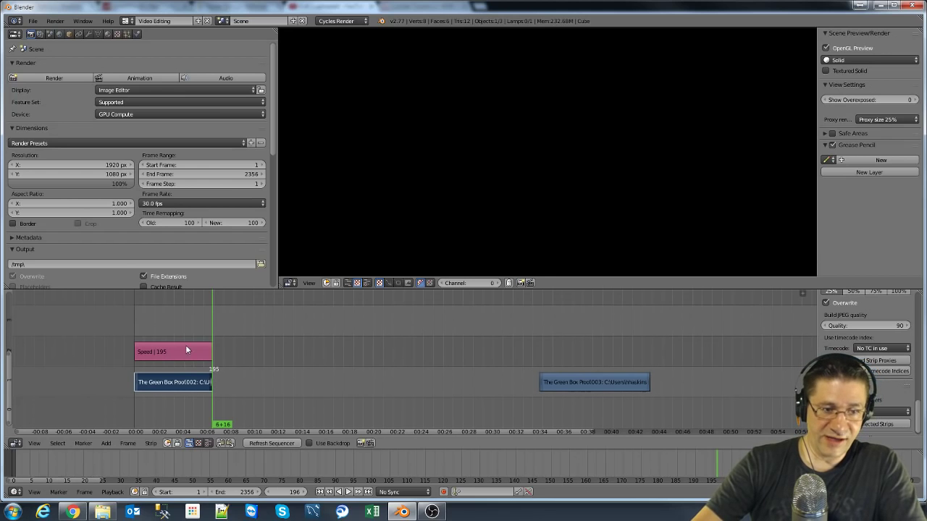
{"action": "key", "text": "g"}
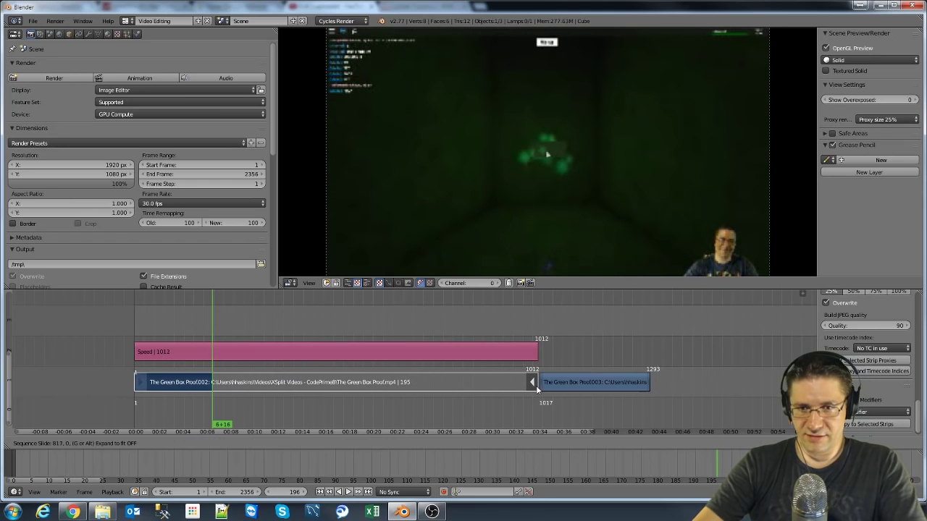
{"action": "left_click", "coordinate": [531, 386]}
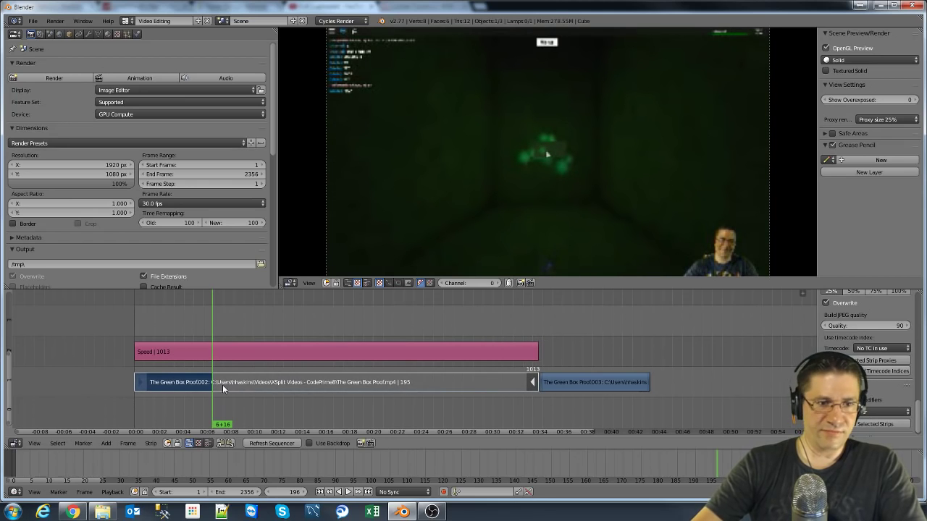
{"action": "left_click", "coordinate": [319, 491]}
{"action": "left_click", "coordinate": [349, 493]}
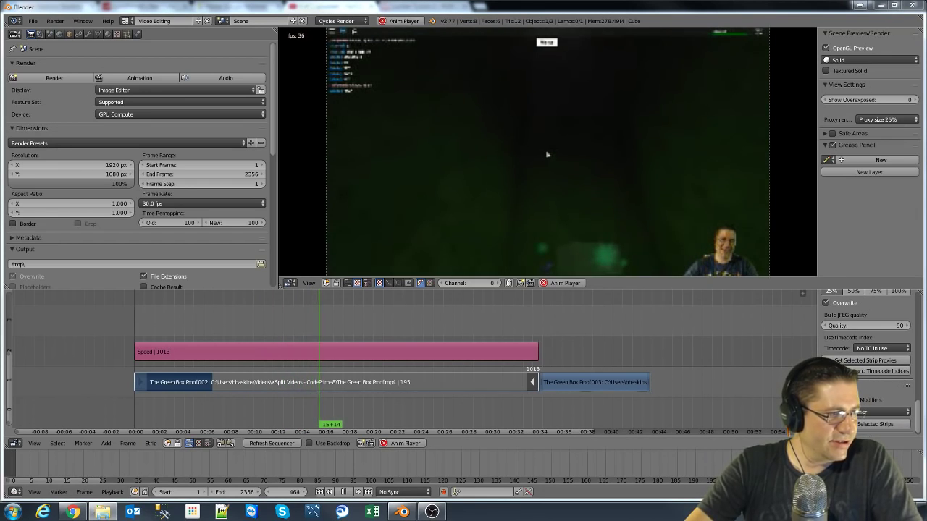
{"action": "left_click", "coordinate": [346, 492]}
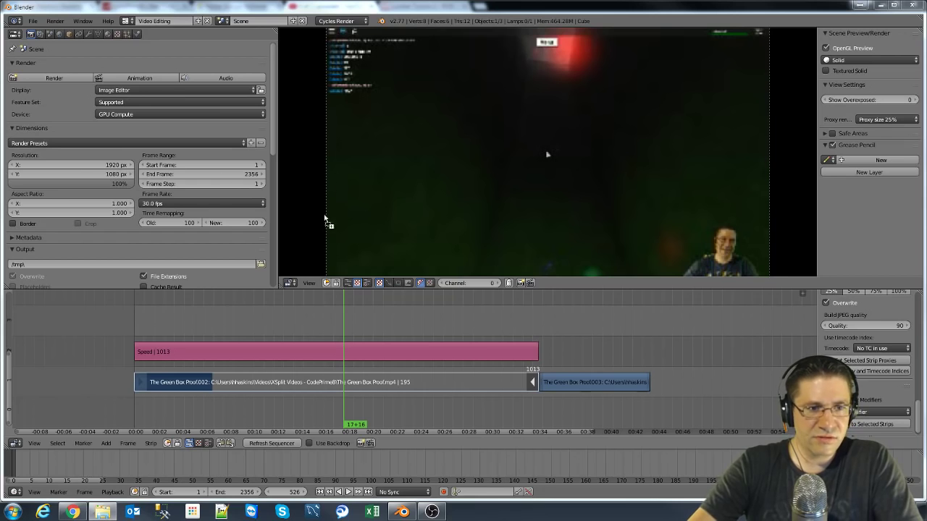
Step: Add the Swimmey Texture .ogg music at the edit's start, show its waveform, and play it back
{"action": "left_click_drag", "start_coordinate": [326, 220], "coordinate": [162, 330]}
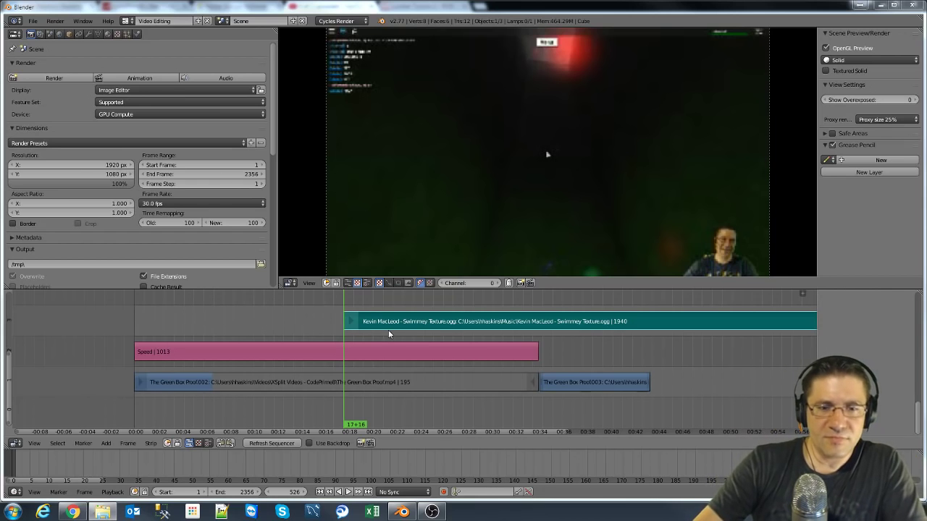
{"action": "right_click_drag", "start_coordinate": [411, 322], "coordinate": [209, 321]}
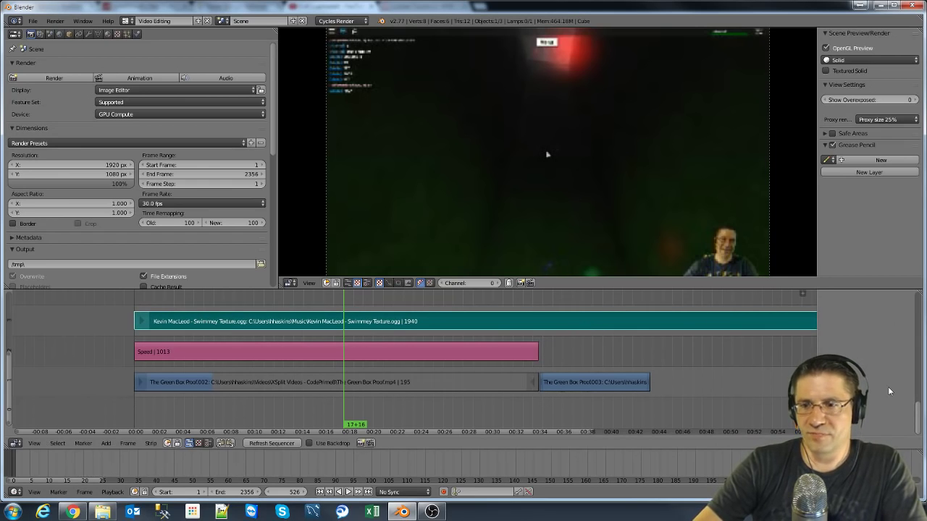
{"action": "key", "text": "n"}
{"action": "scroll", "coordinate": [879, 383], "scroll_direction": "up", "scroll_amount": 2}
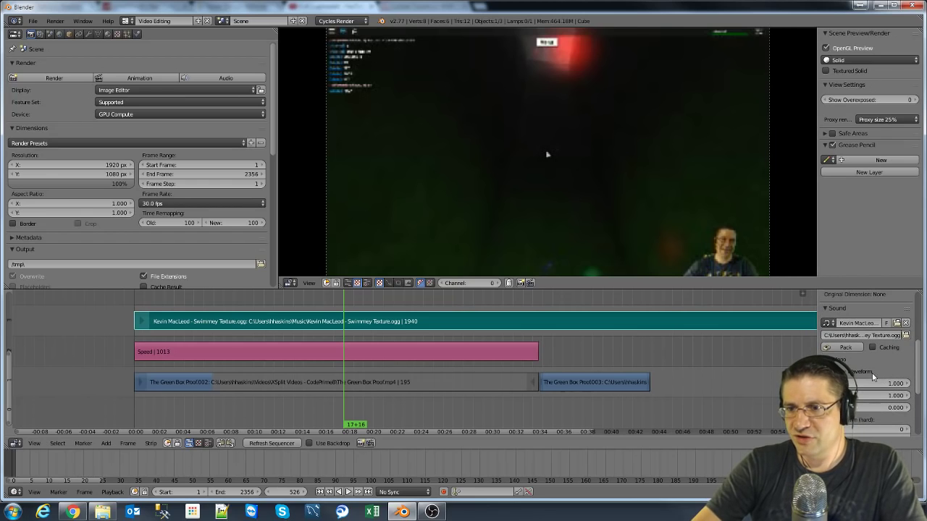
{"action": "left_click", "coordinate": [827, 371]}
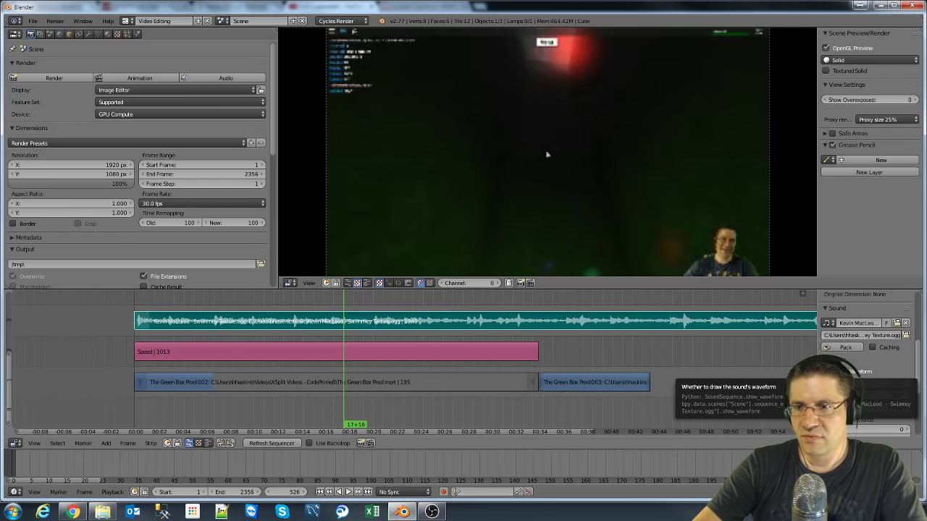
{"action": "key", "text": "shift+Left"}
{"action": "left_click", "coordinate": [347, 491]}
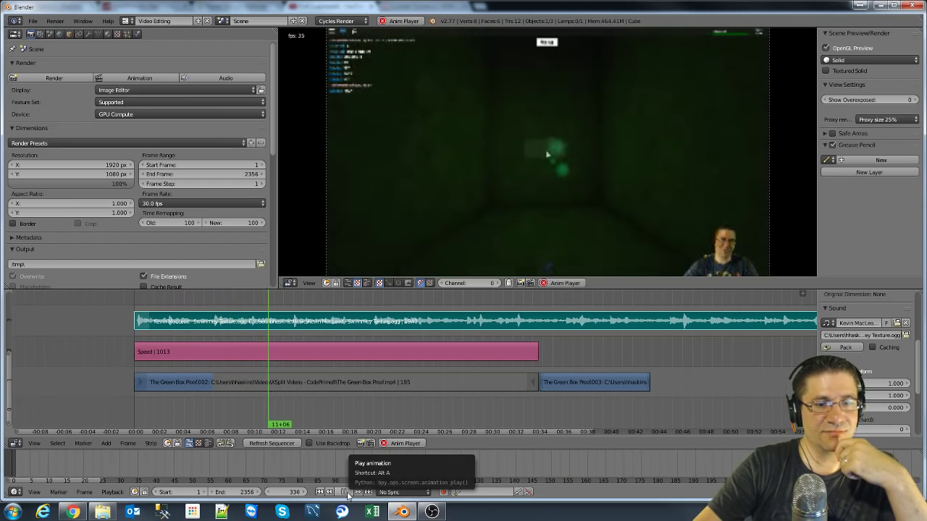
Step: Replay the edit with music from frame 1, stopping at frame 207
{"action": "left_click", "coordinate": [344, 492]}
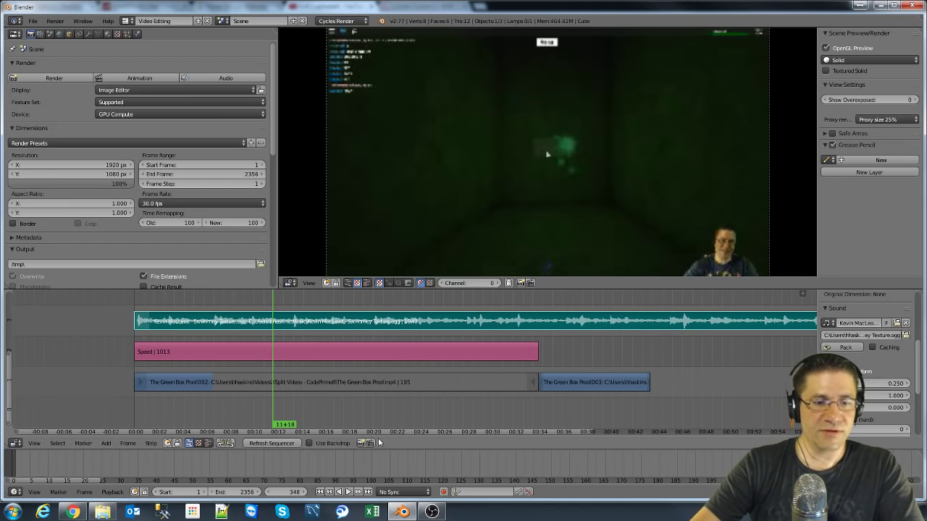
{"action": "left_click", "coordinate": [321, 492]}
{"action": "left_click", "coordinate": [345, 492]}
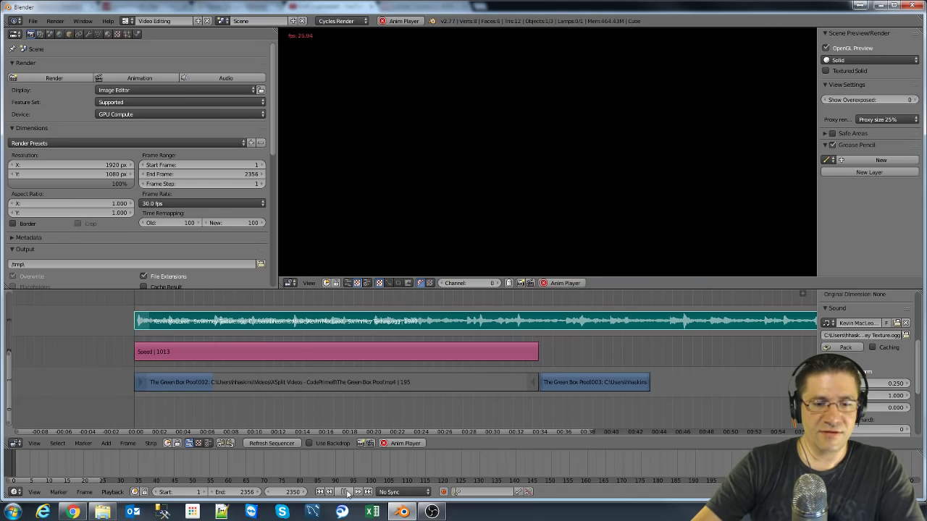
{"action": "left_click", "coordinate": [345, 492]}
{"action": "left_click", "coordinate": [348, 492]}
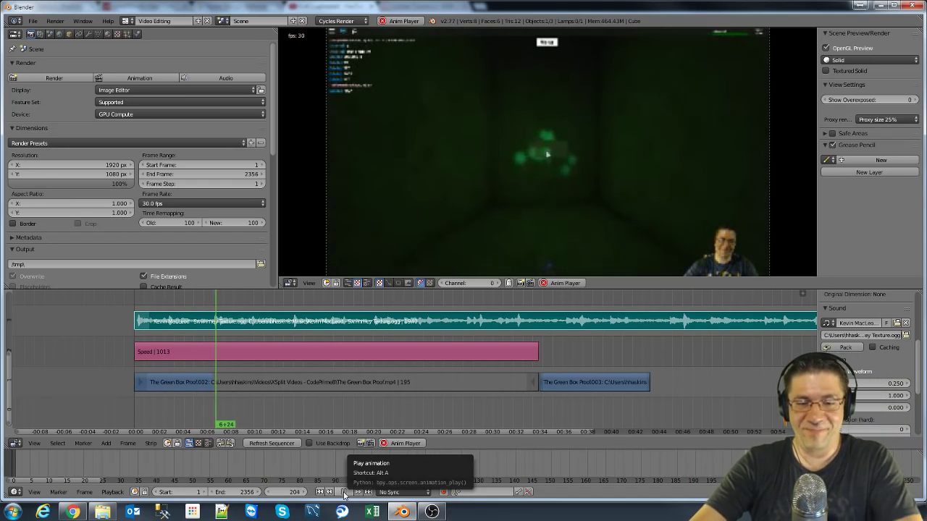
{"action": "left_click", "coordinate": [345, 492]}
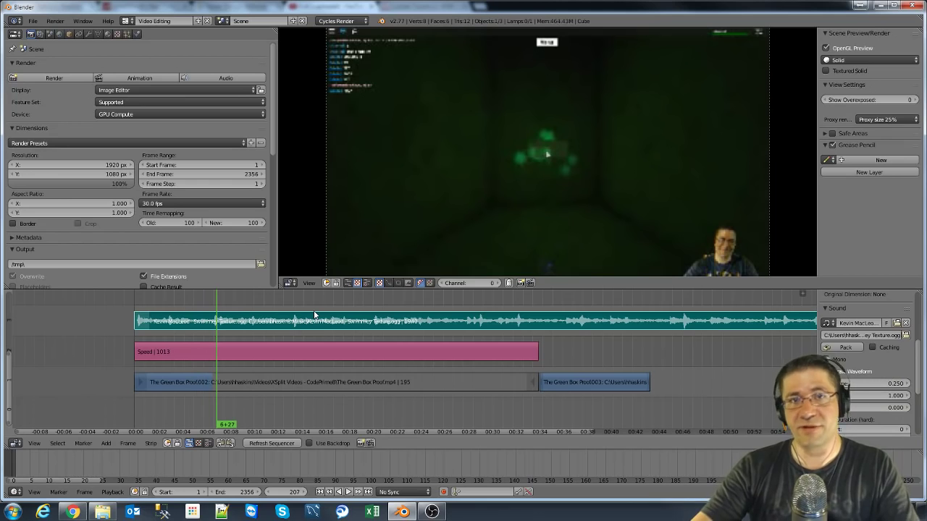
Step: Render the full sequence as an animation from the Render panel
{"action": "left_click", "coordinate": [130, 80]}
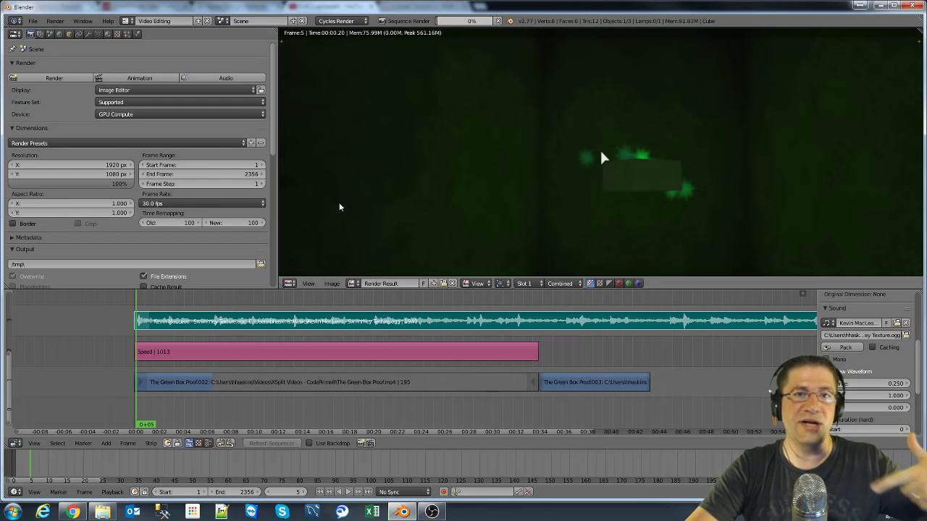
{"action": "scroll", "coordinate": [487, 350], "scroll_direction": "down", "scroll_amount": 2}
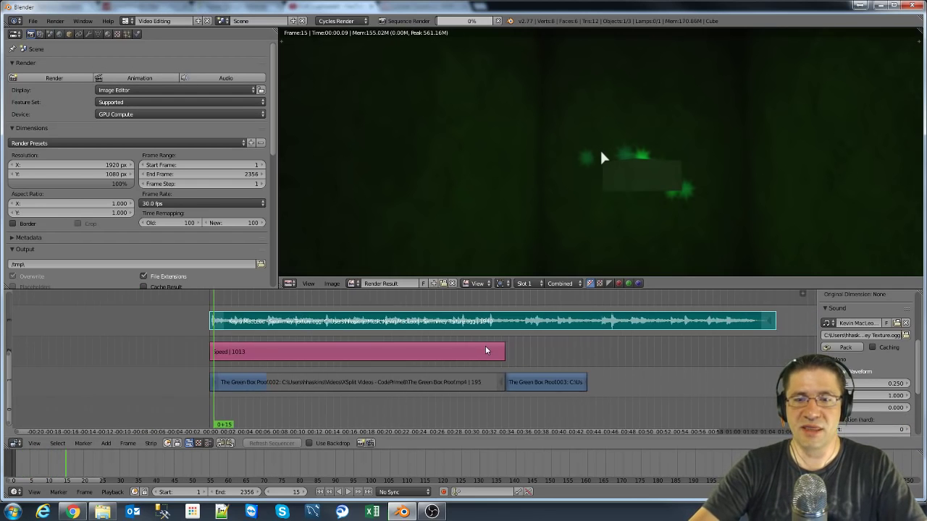
{"action": "scroll", "coordinate": [487, 350], "scroll_direction": "down", "scroll_amount": 3}
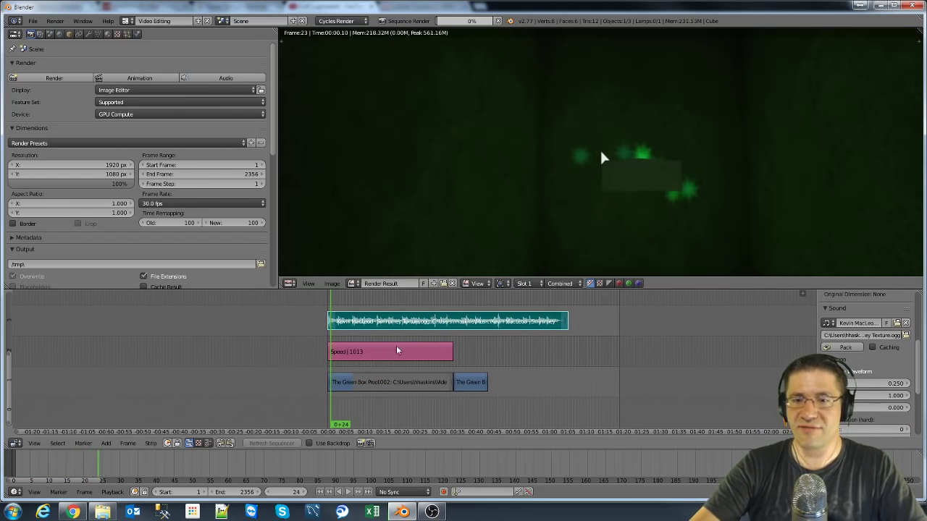
{"action": "scroll", "coordinate": [539, 184], "scroll_direction": "down", "scroll_amount": 4}
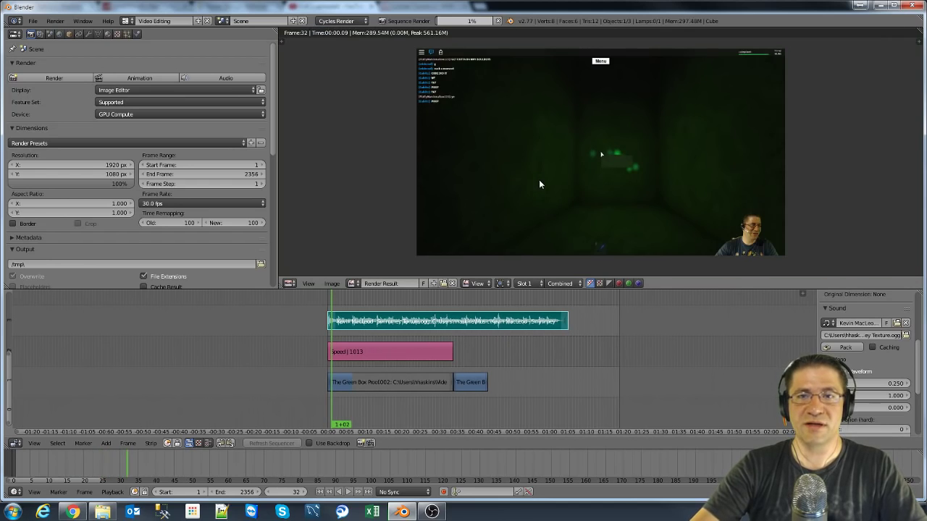
{"action": "scroll", "coordinate": [539, 184], "scroll_direction": "up", "scroll_amount": 2}
{"action": "scroll", "coordinate": [539, 184], "scroll_direction": "down", "scroll_amount": 1}
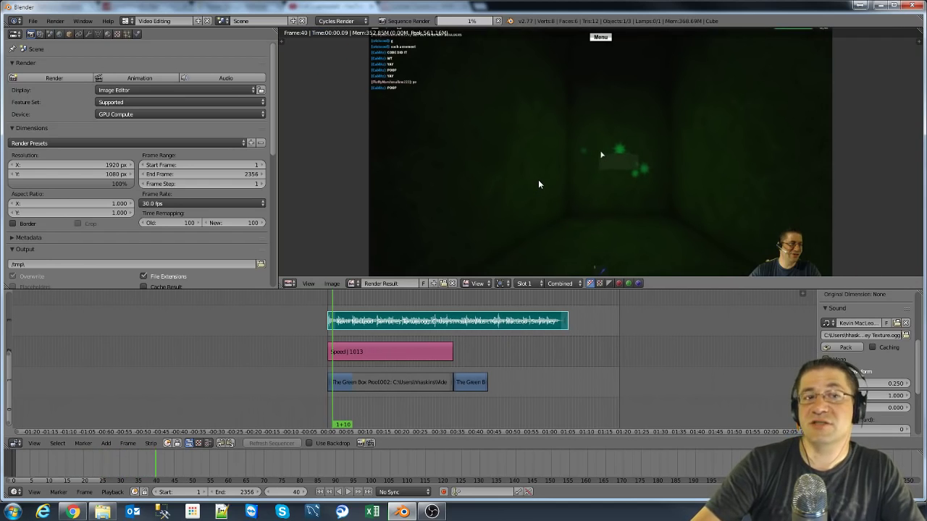